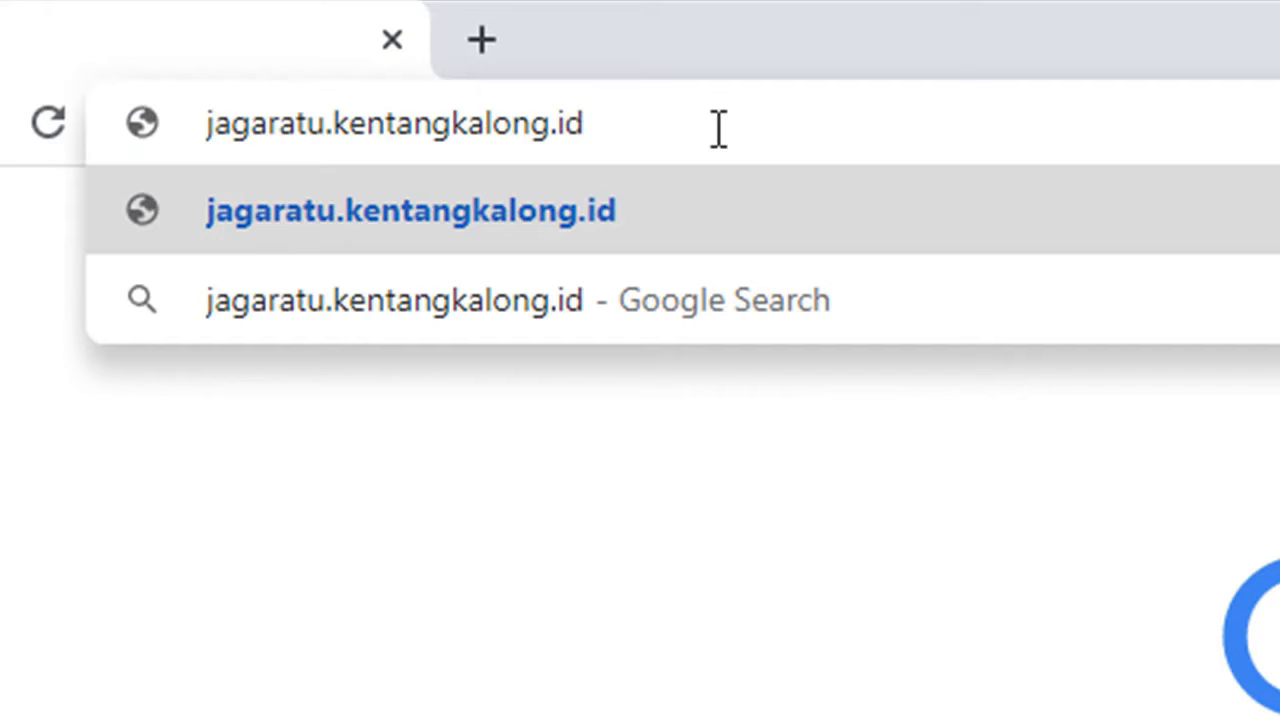
# Step: Load the e-learning site and log in with the saved teacher username and the account password
pyautogui.press('Return')
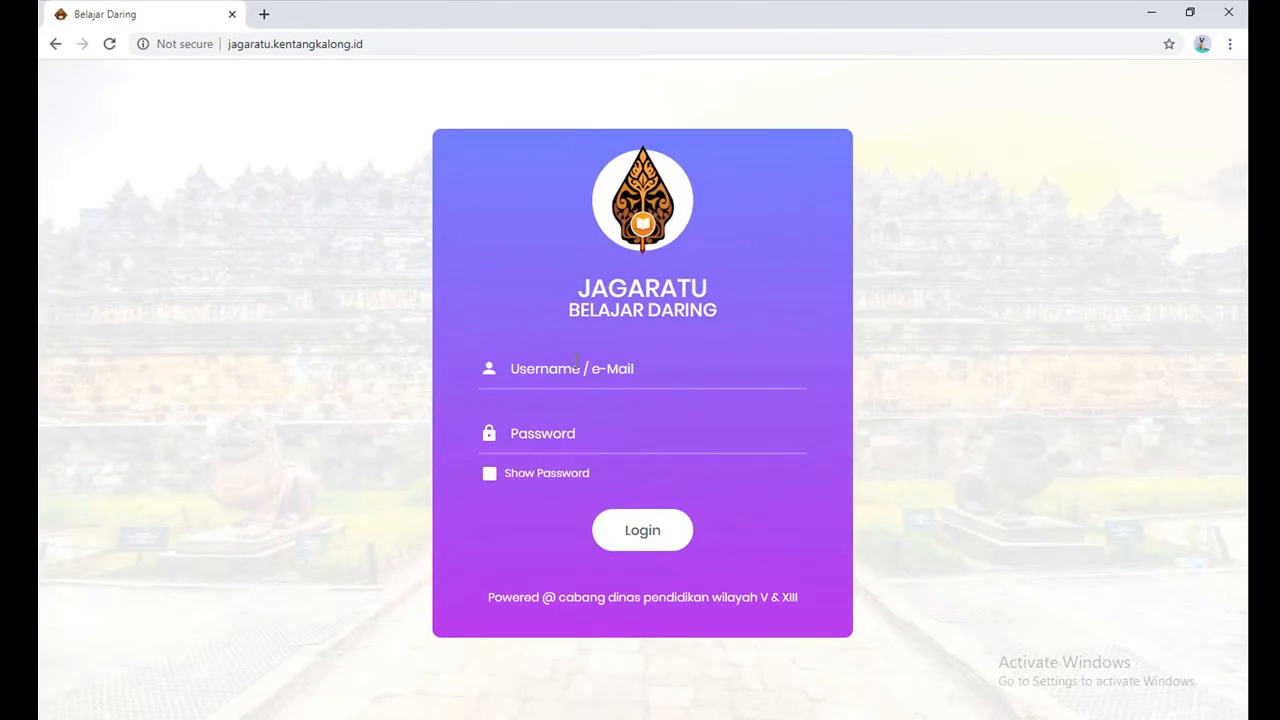
pyautogui.click(576, 362)
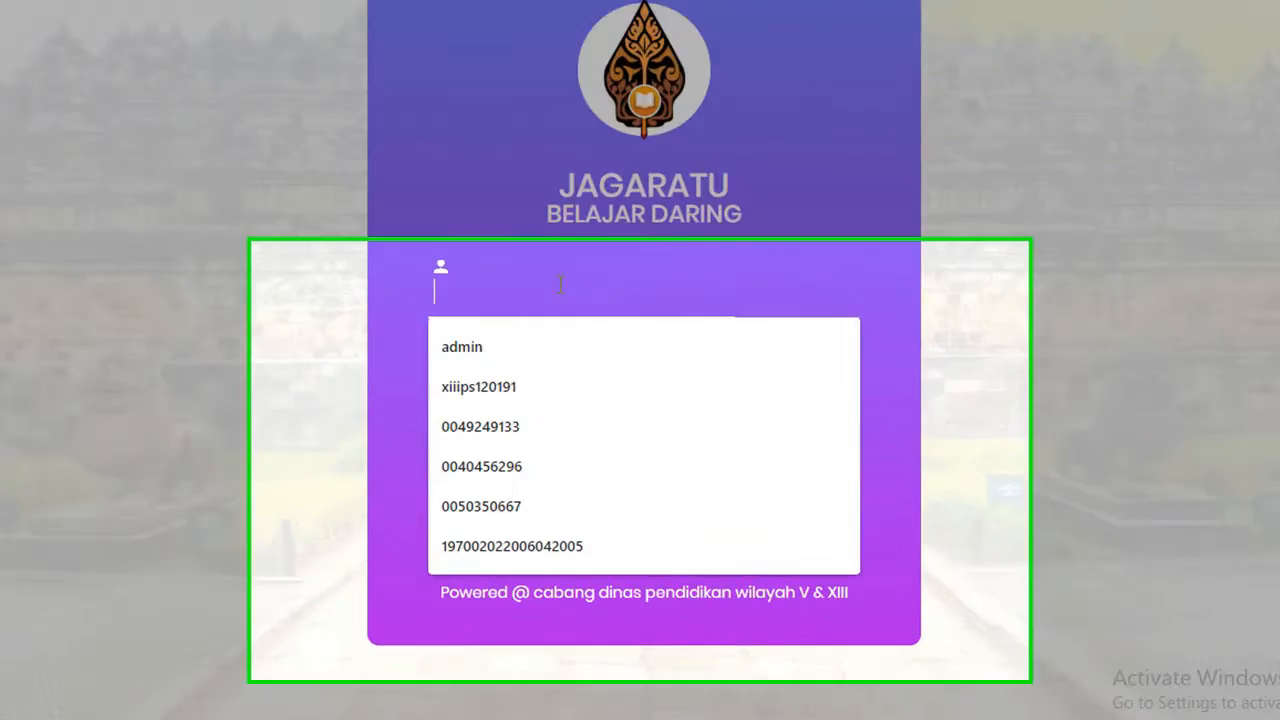
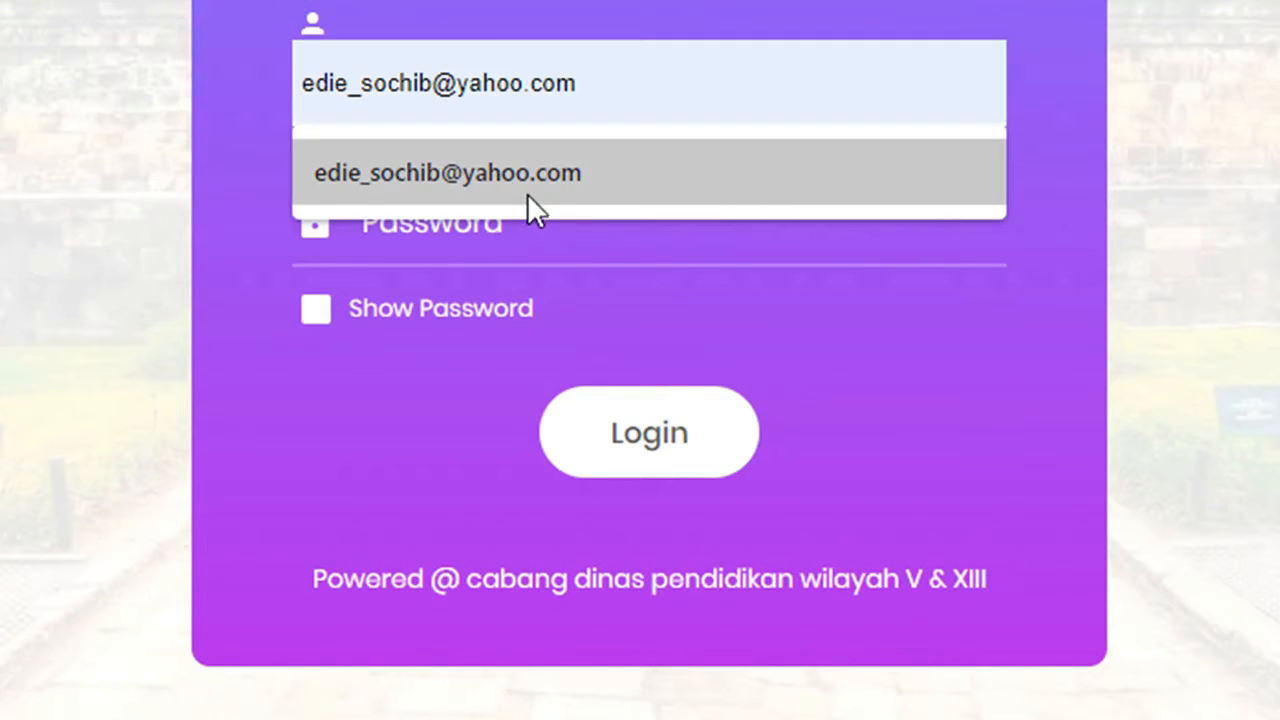
pyautogui.click(528, 193)
pyautogui.click(494, 229)
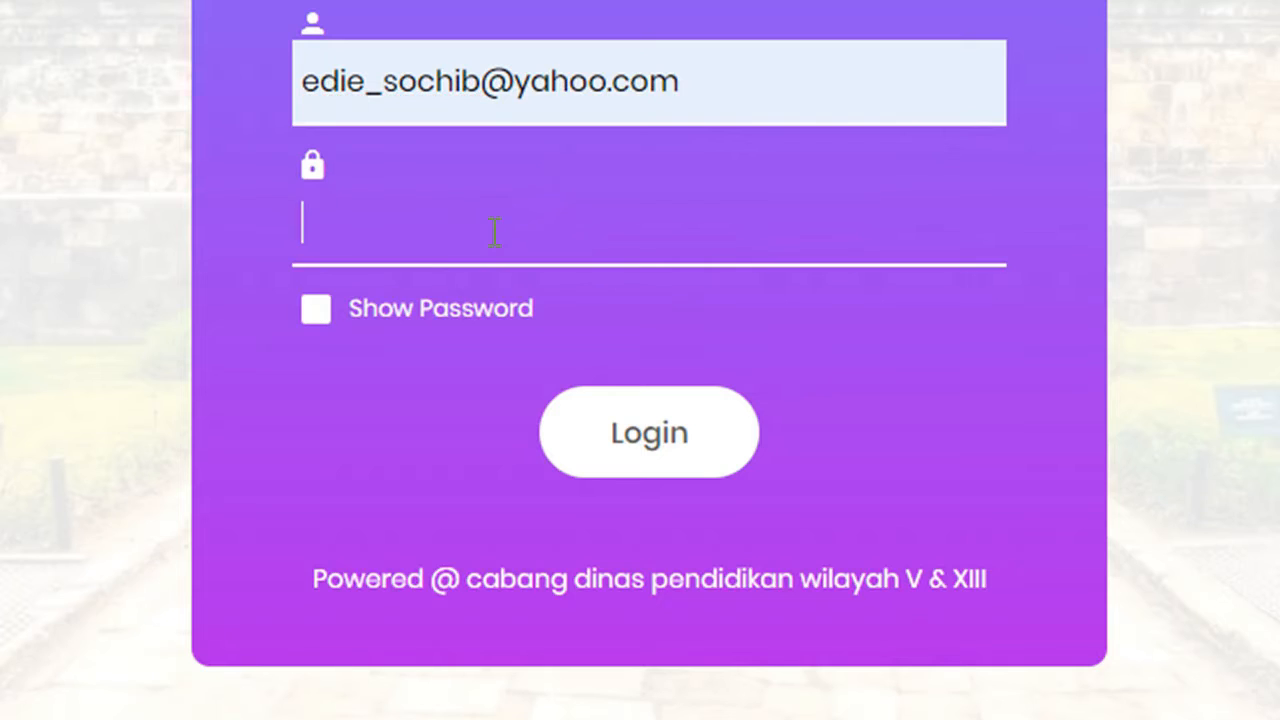
pyautogui.write('•••••••••••••')
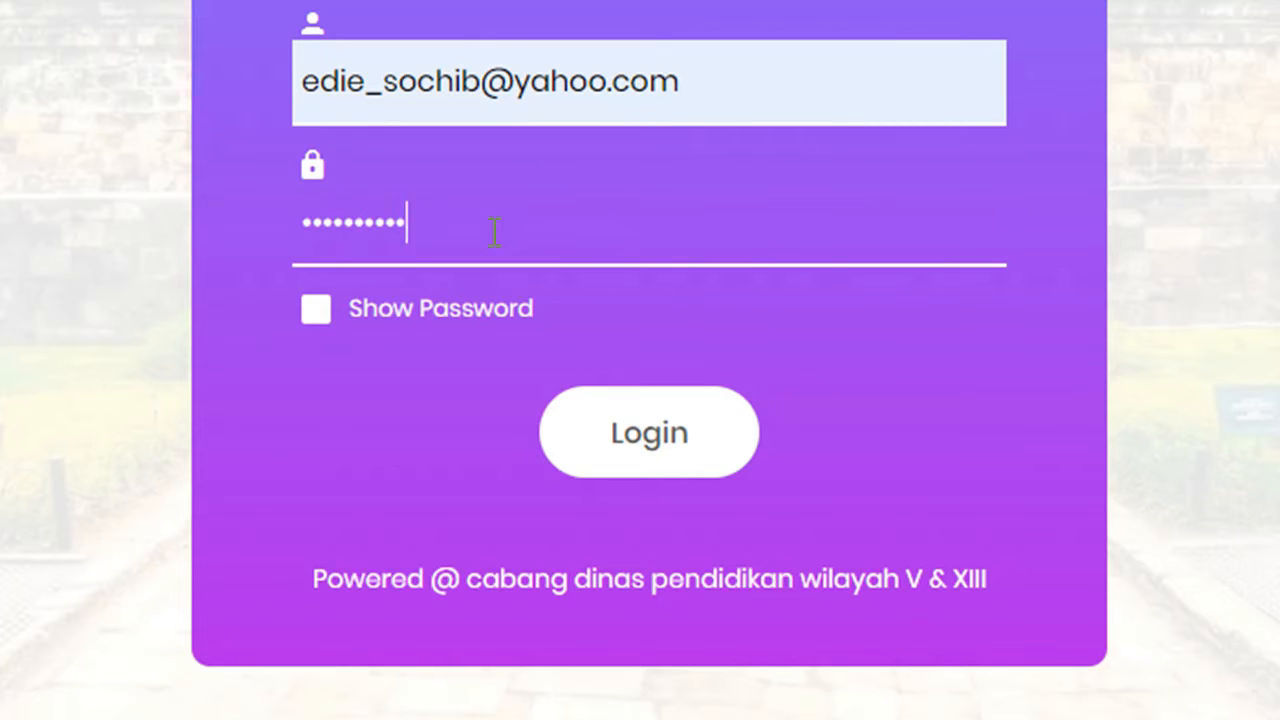
pyautogui.write('••')
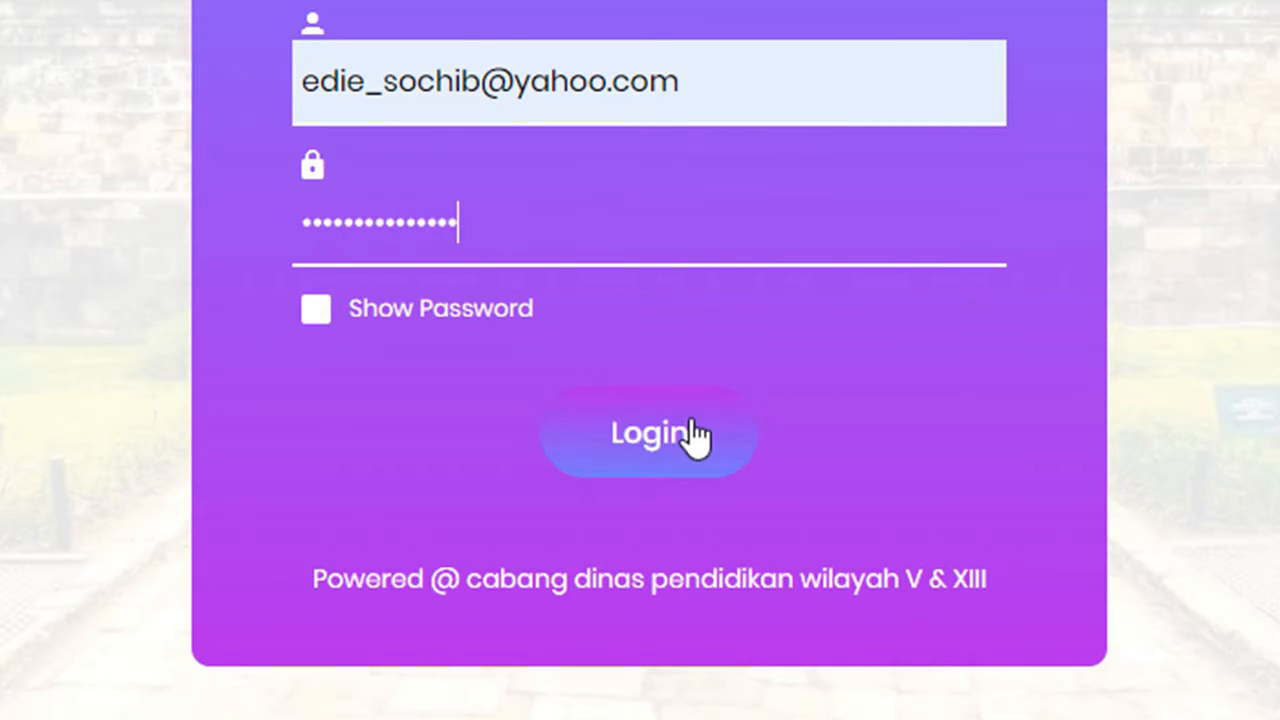
pyautogui.click(636, 392)
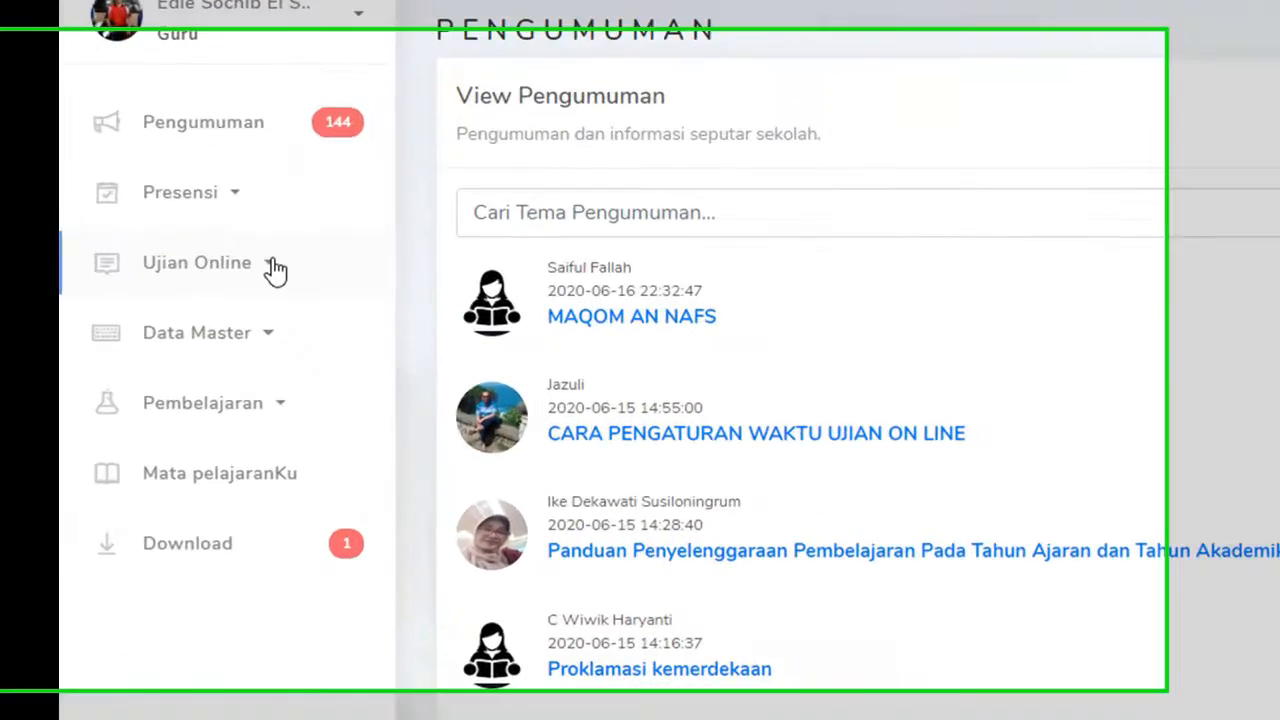
# Step: From Ujian Online > Paket Soal, start a new question package
pyautogui.click(176, 296)
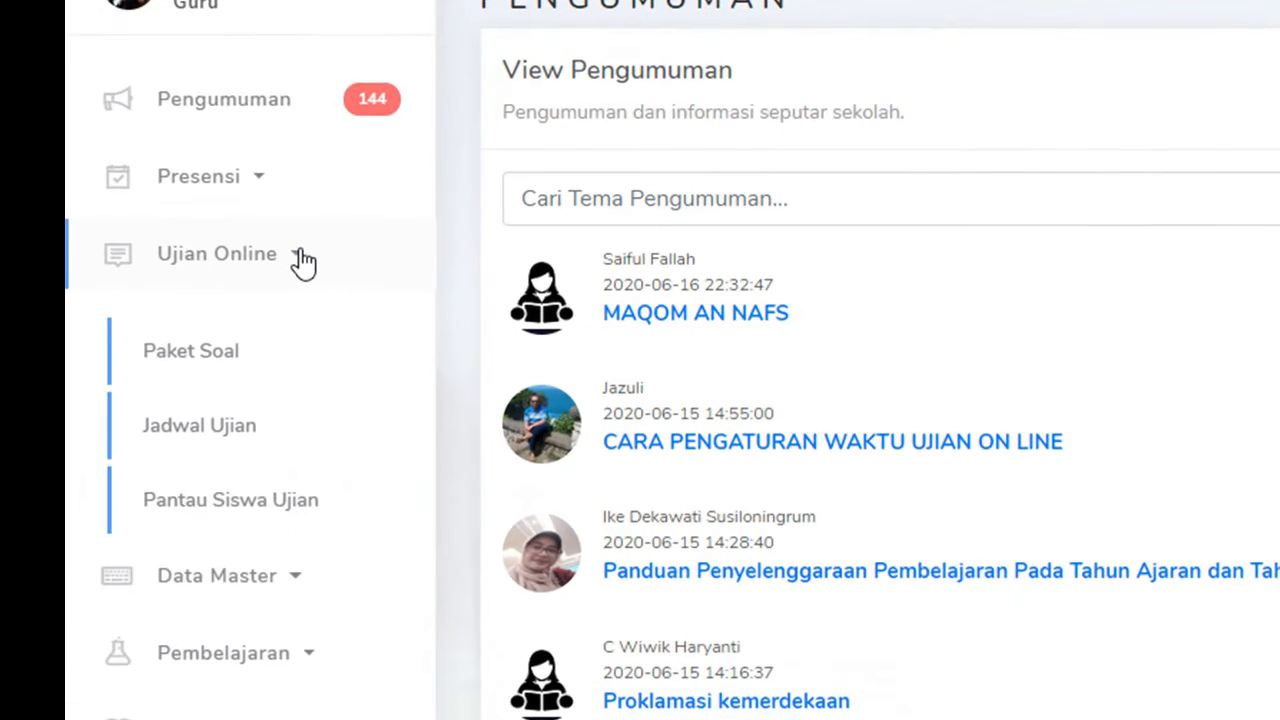
pyautogui.click(214, 362)
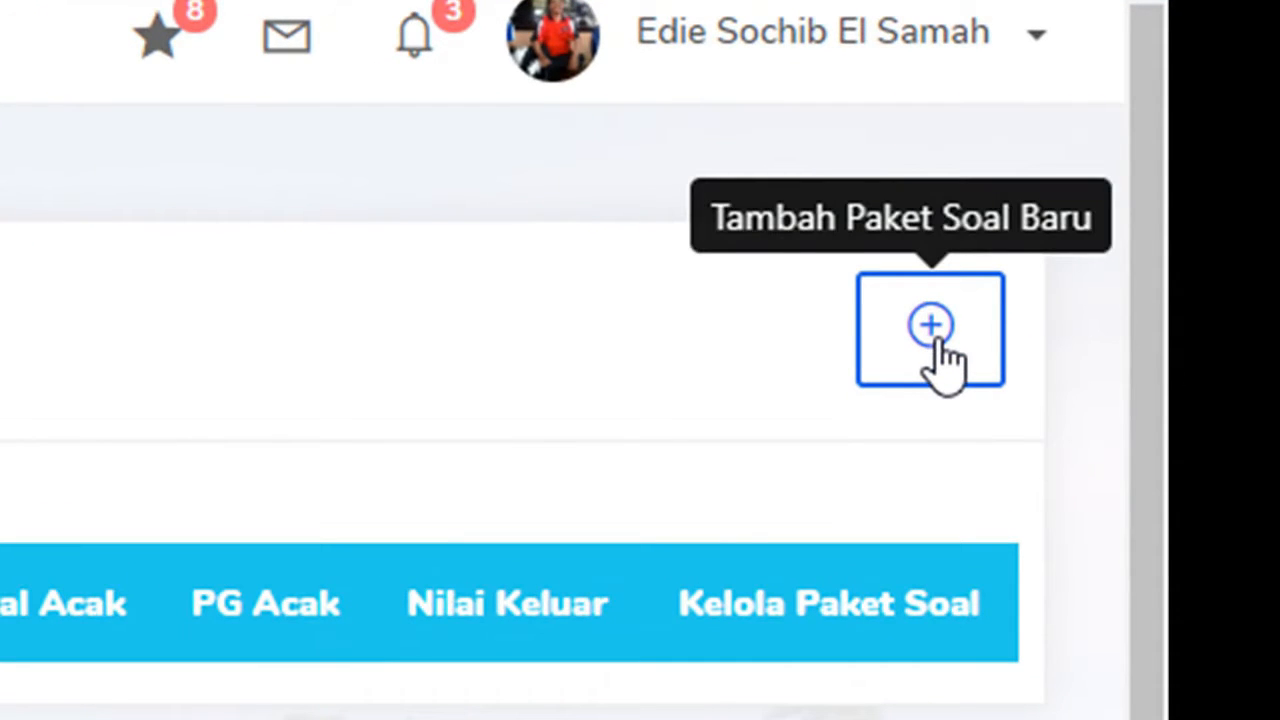
pyautogui.click(940, 352)
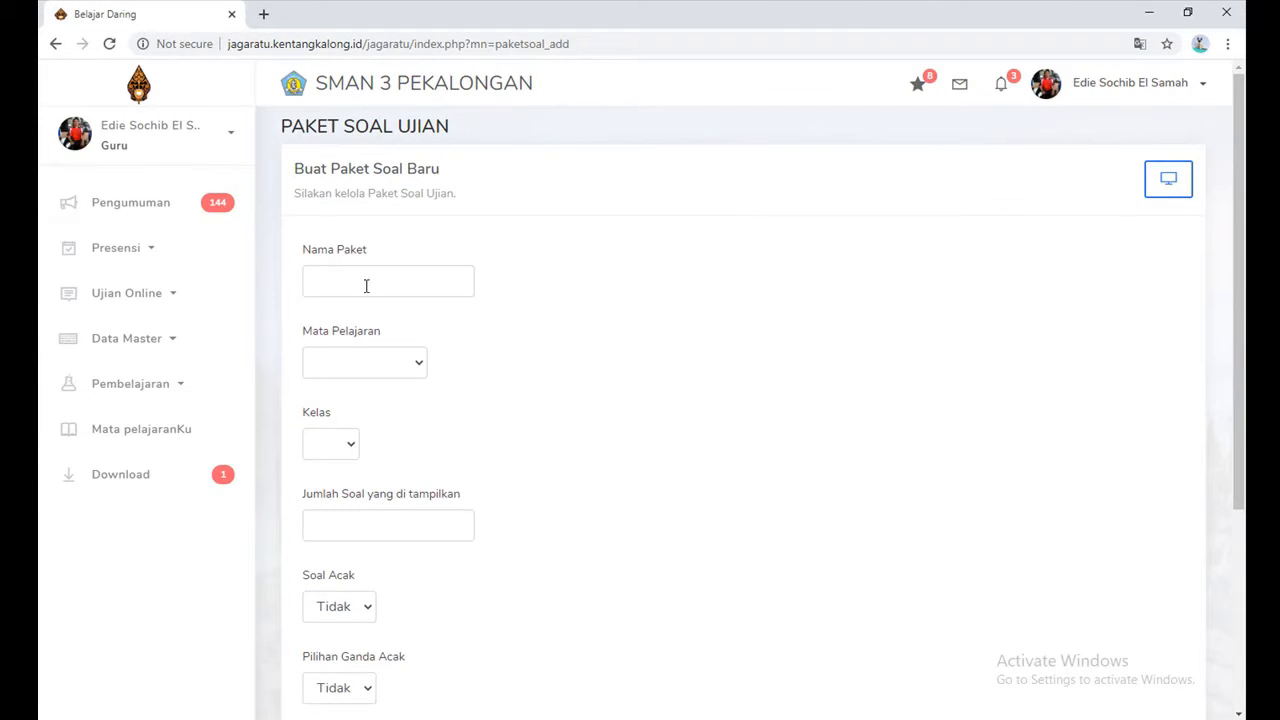
# Step: Name the package 'Ulangan Harian 1', with subject SM-1 | BK TIK and class 10
pyautogui.click(366, 286)
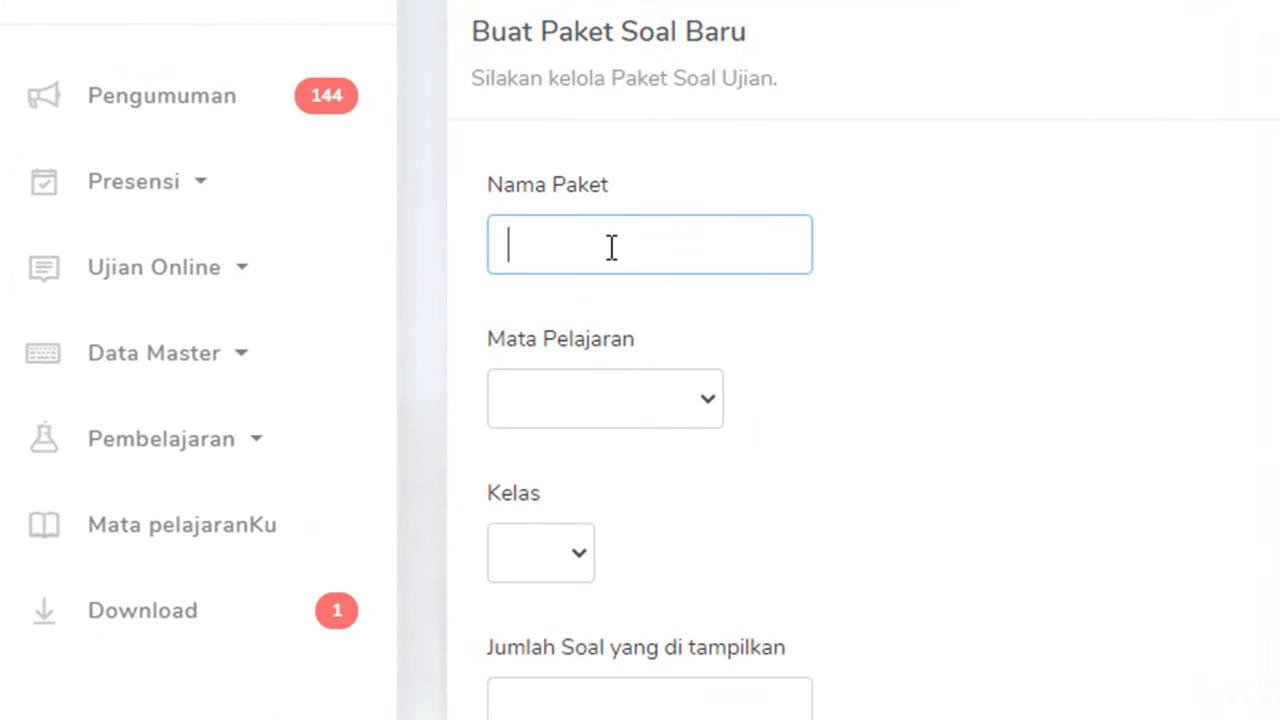
pyautogui.write('N')
pyautogui.press('BackSpace')
pyautogui.write('Ulangan H')
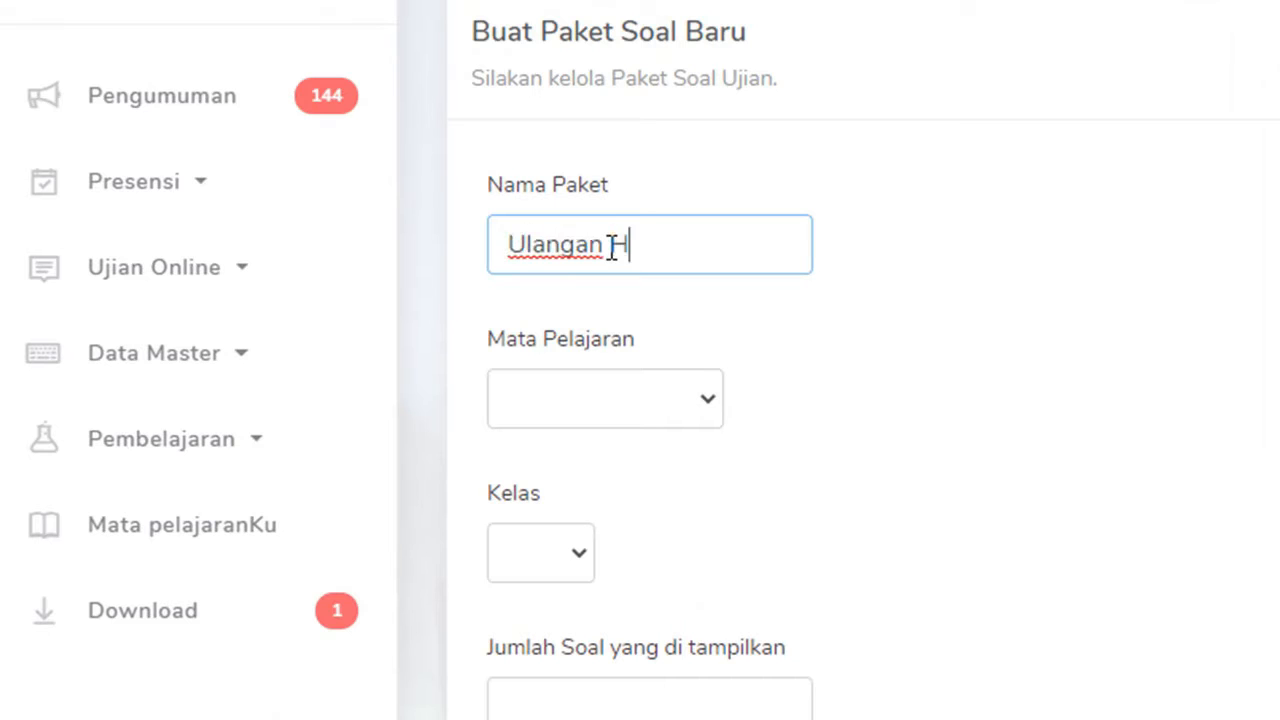
pyautogui.write('arian 1')
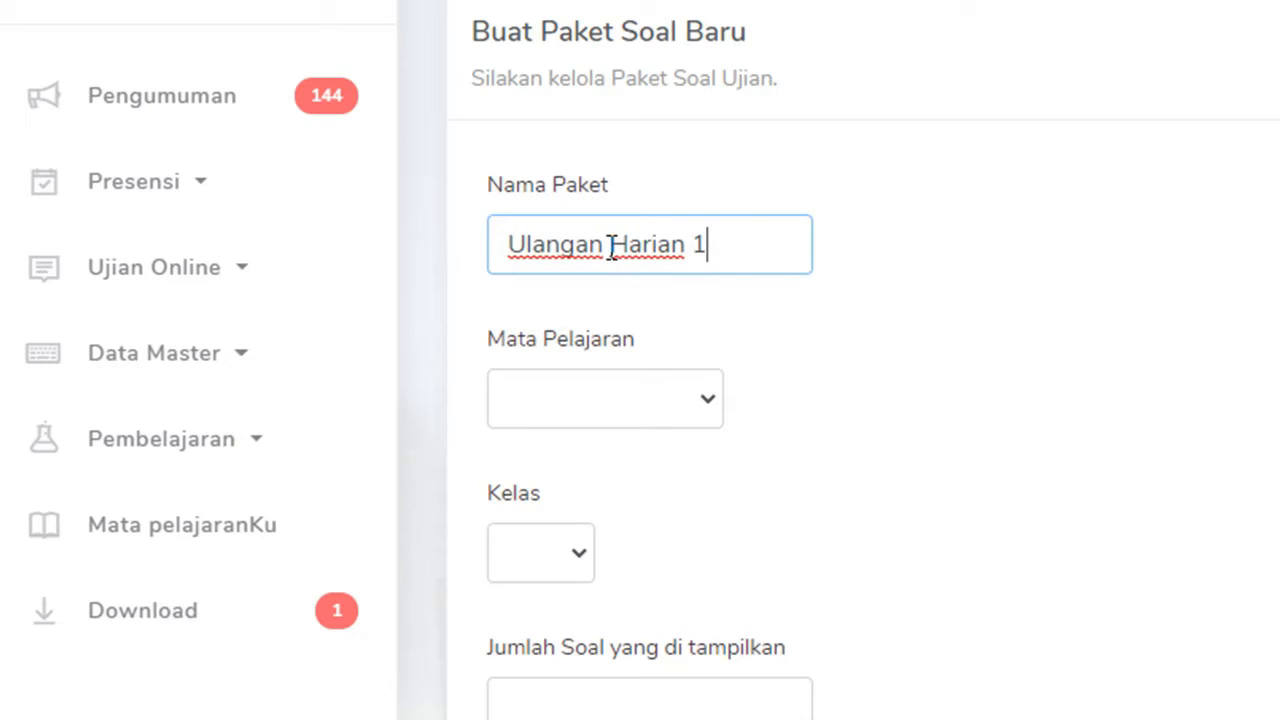
pyautogui.click(705, 402)
pyautogui.click(662, 481)
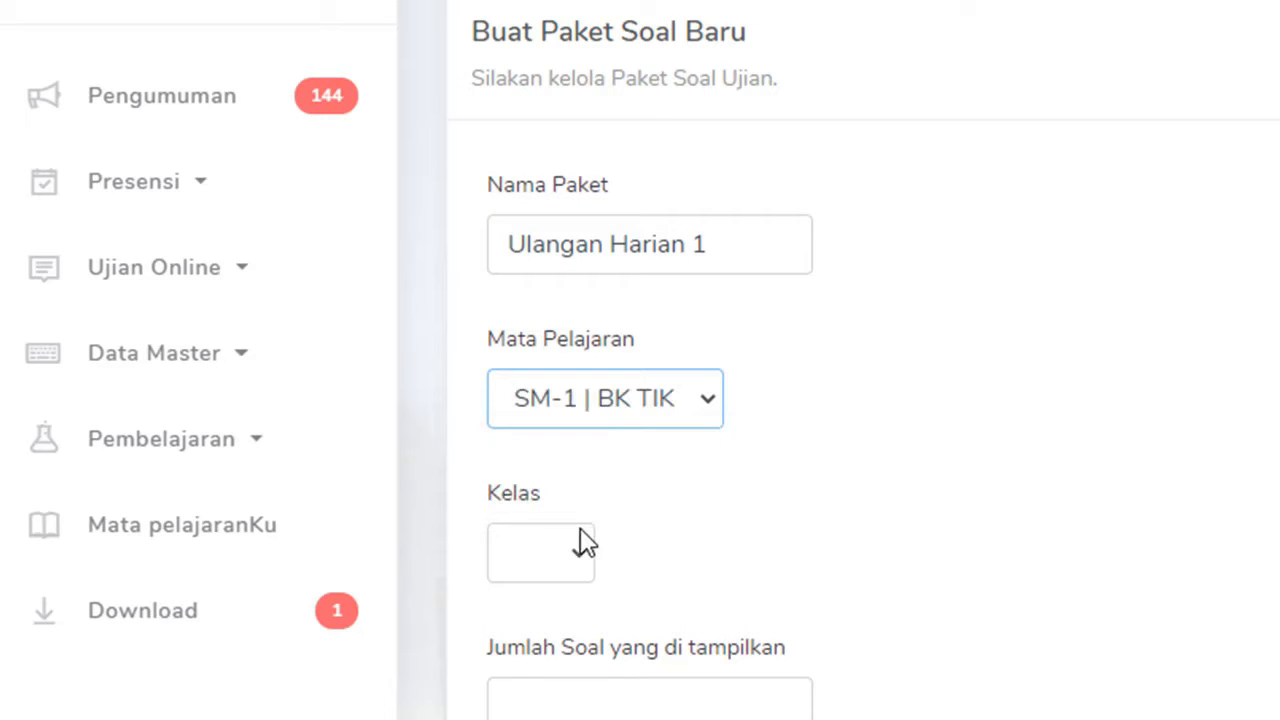
pyautogui.click(580, 558)
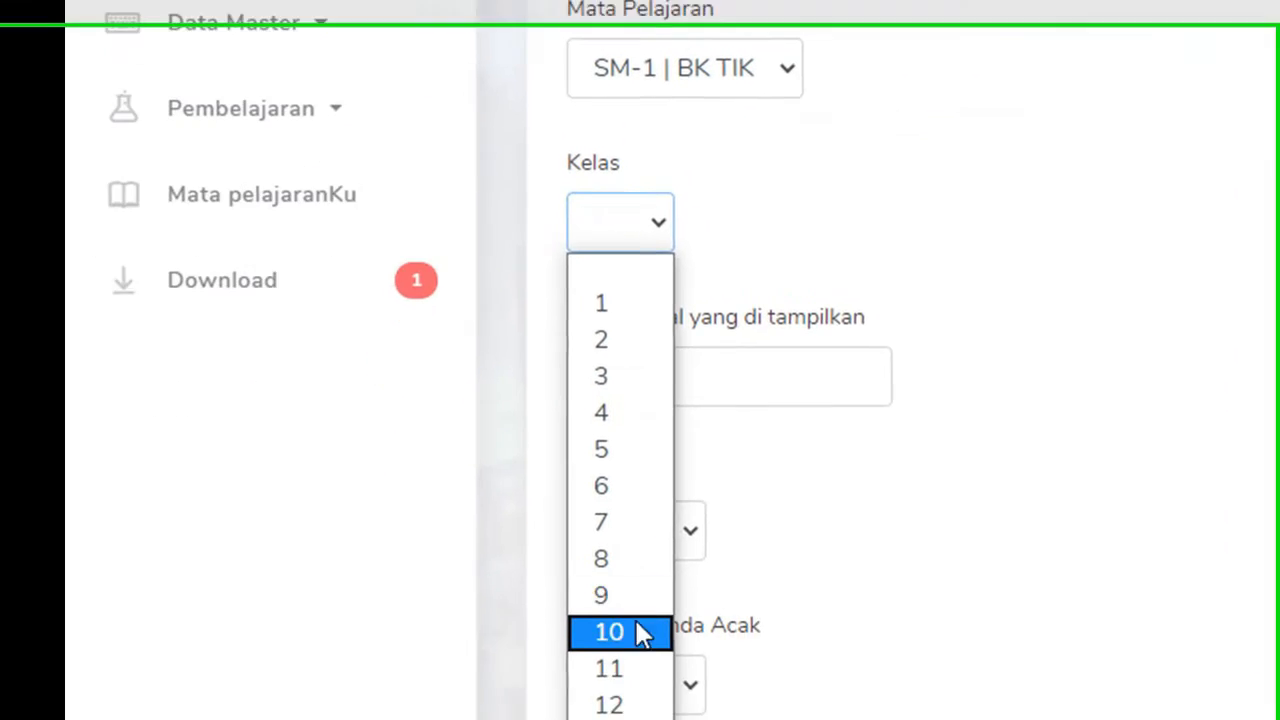
pyautogui.click(636, 624)
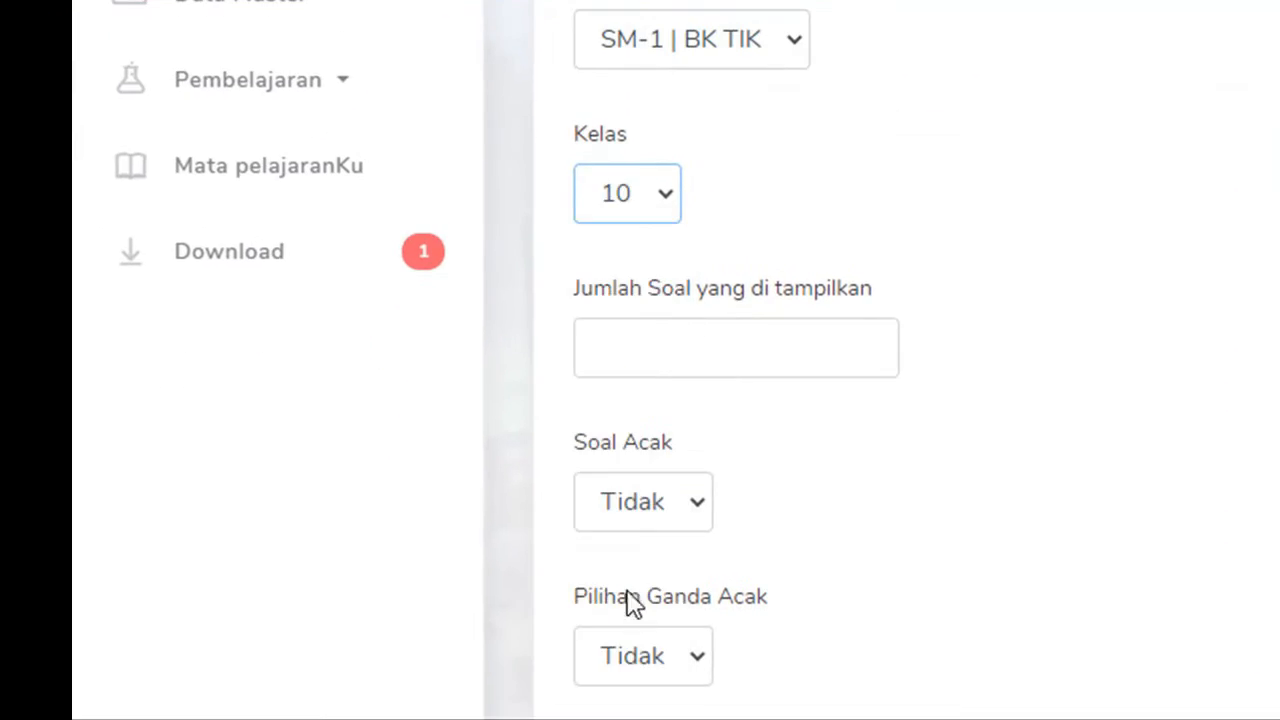
pyautogui.click(734, 348)
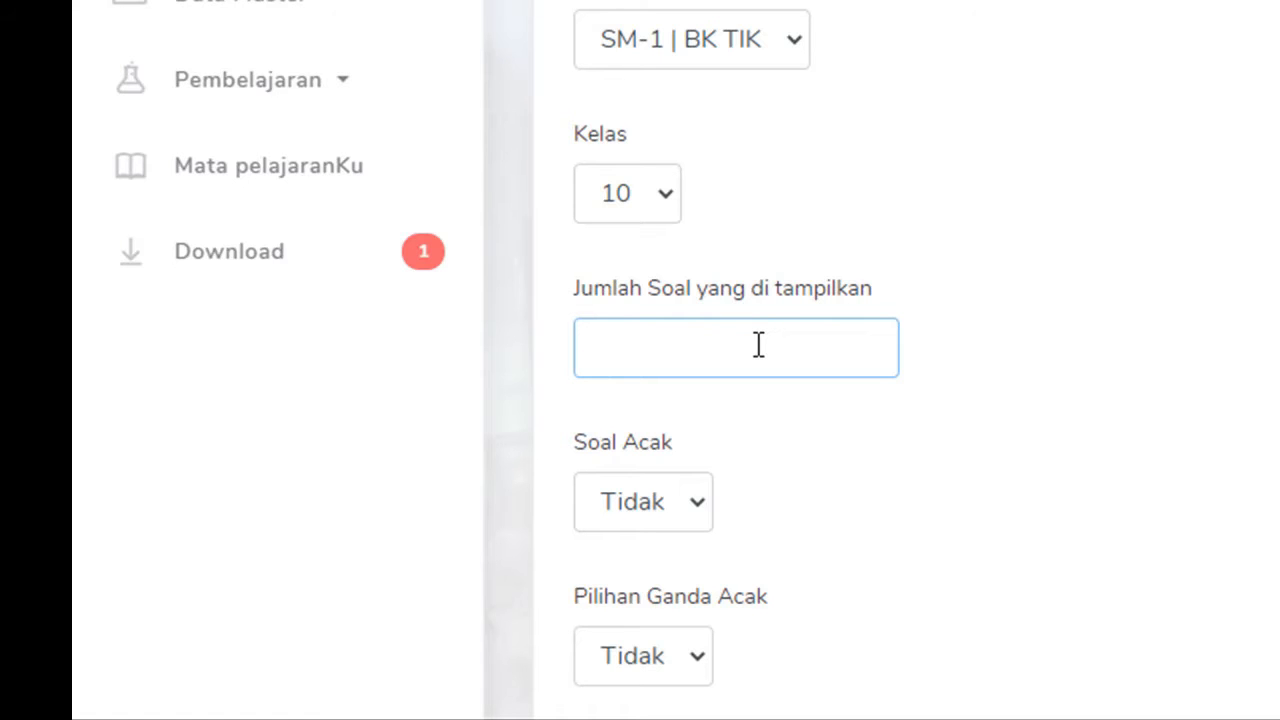
# Step: Show 2 questions, with Soal Acak, Pilihan Ganda Acak and Nilai Terlihat all set to Tidak
pyautogui.write('2')
pyautogui.scroll(-3, 770, 442)
pyautogui.click(697, 190)
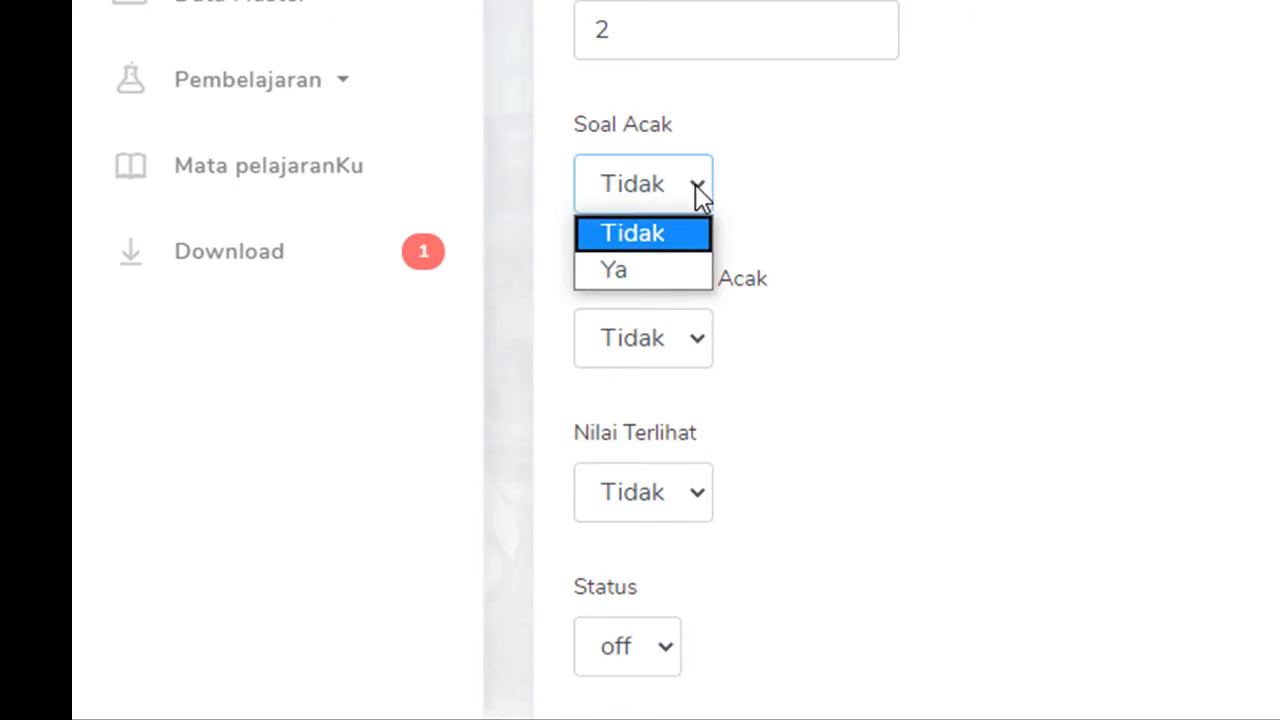
pyautogui.click(641, 266)
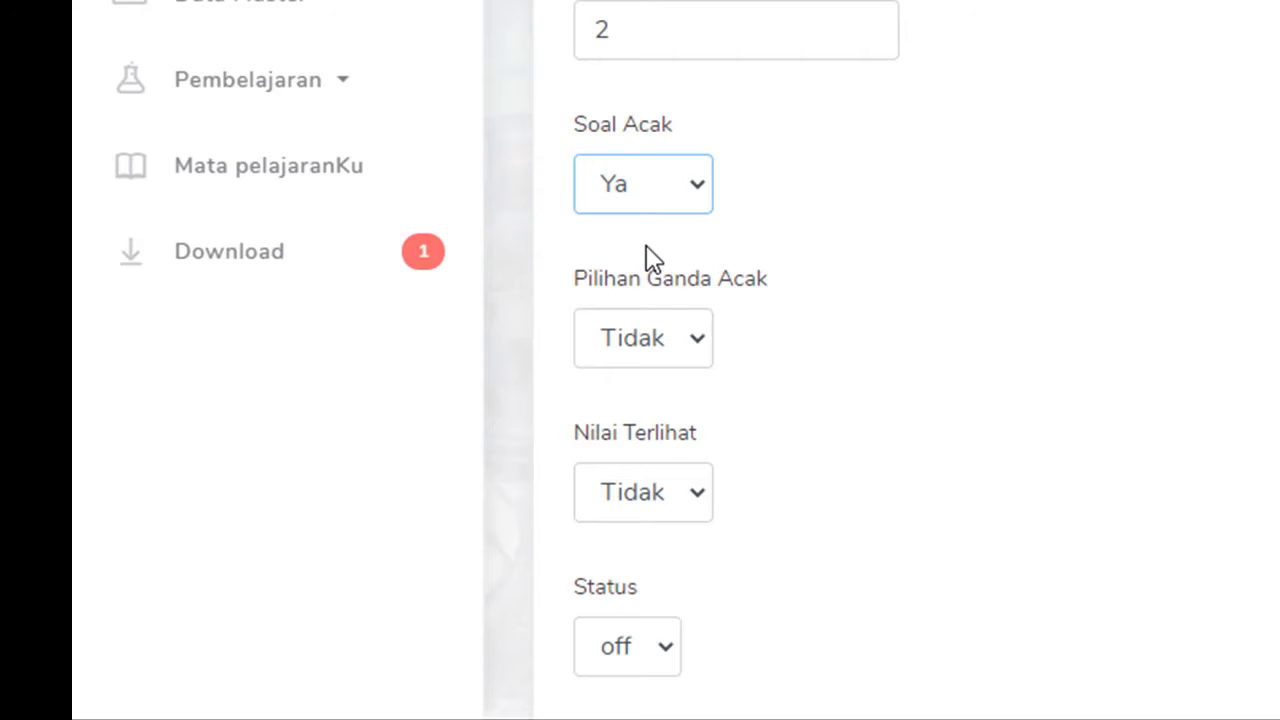
pyautogui.click(694, 192)
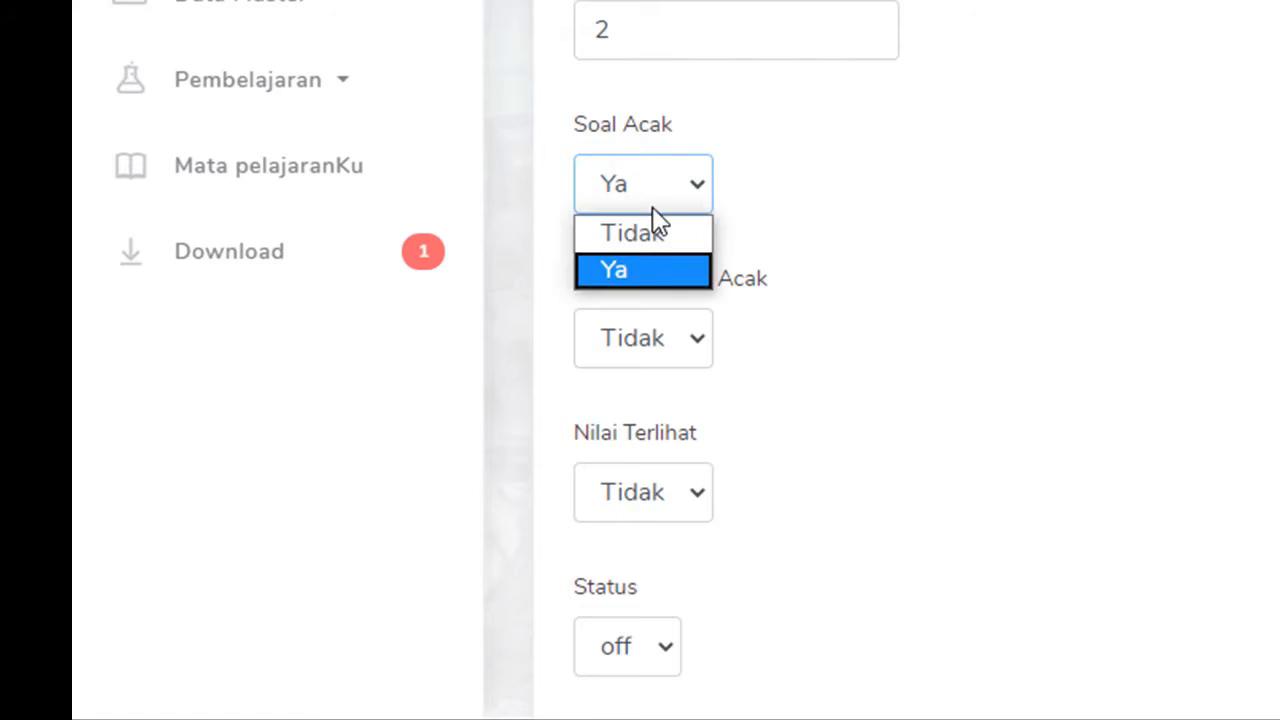
pyautogui.click(648, 240)
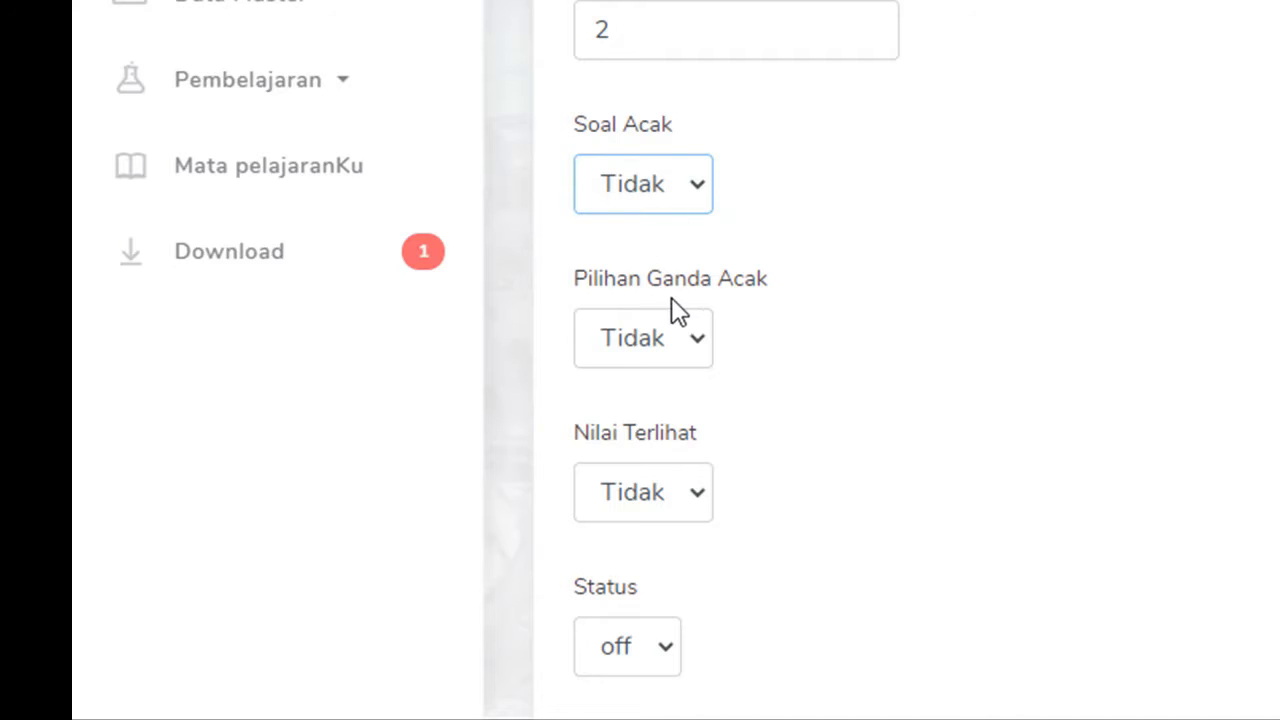
pyautogui.click(697, 341)
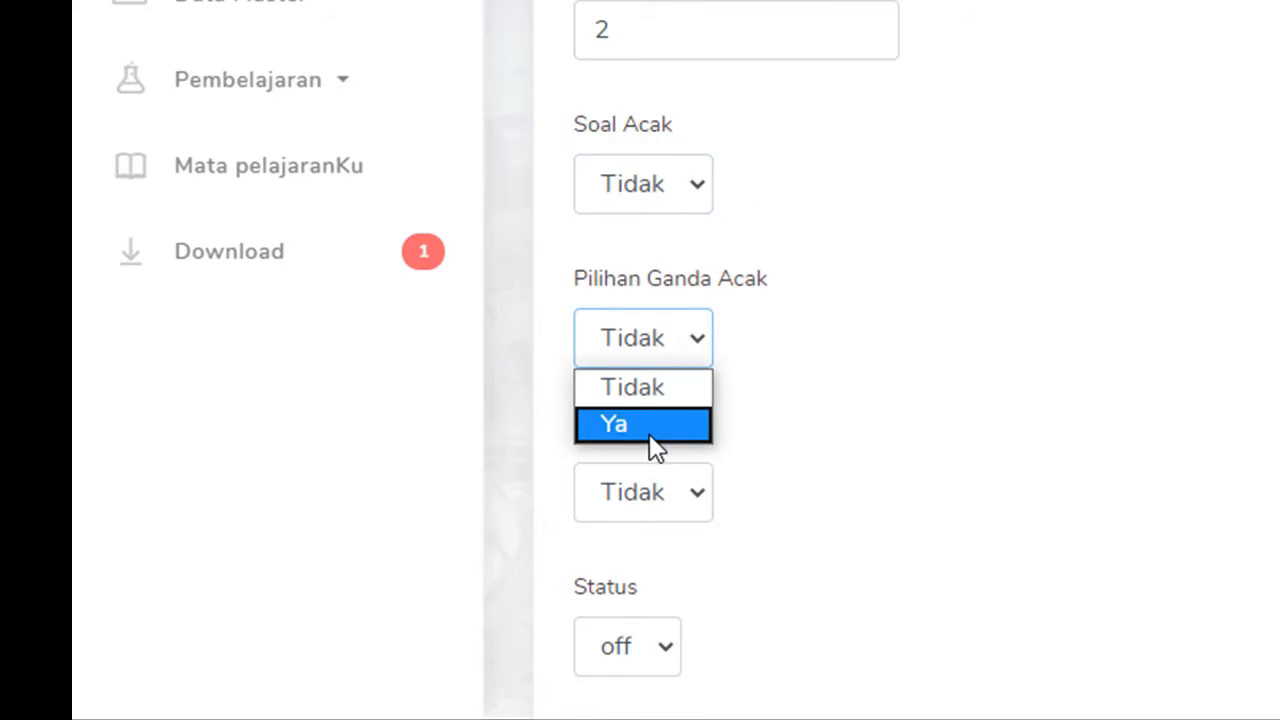
pyautogui.click(651, 392)
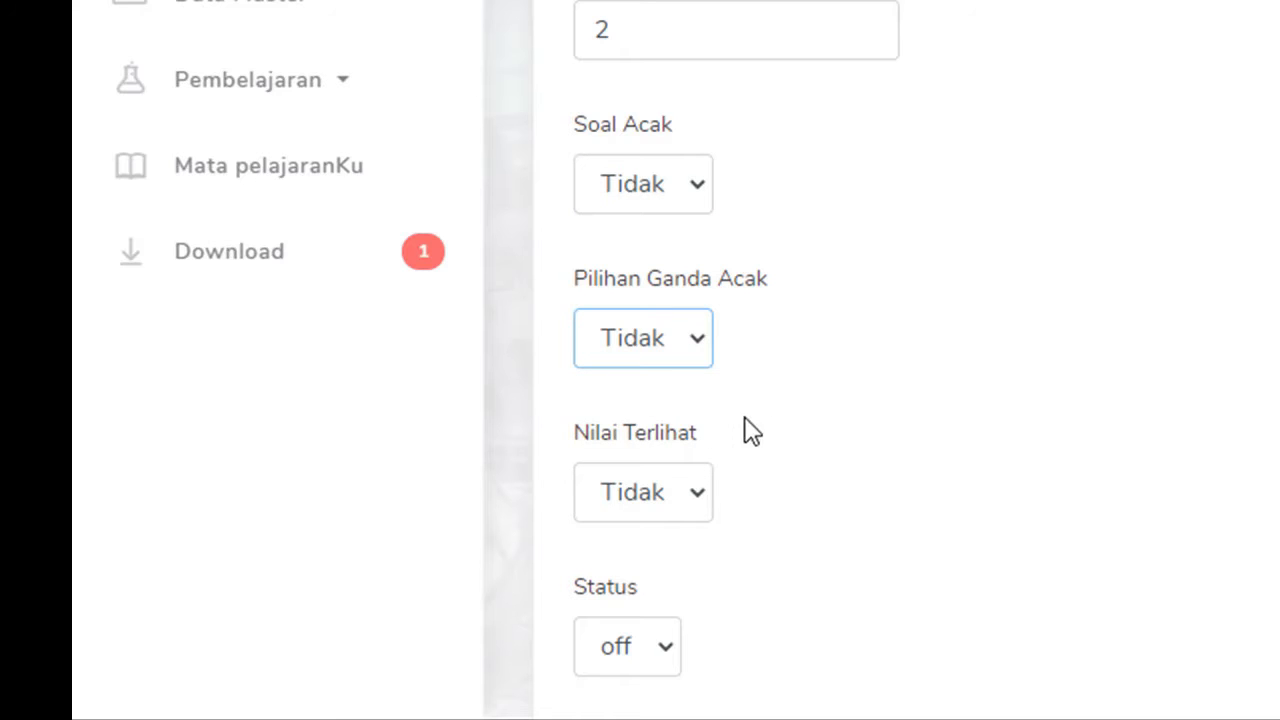
pyautogui.click(697, 500)
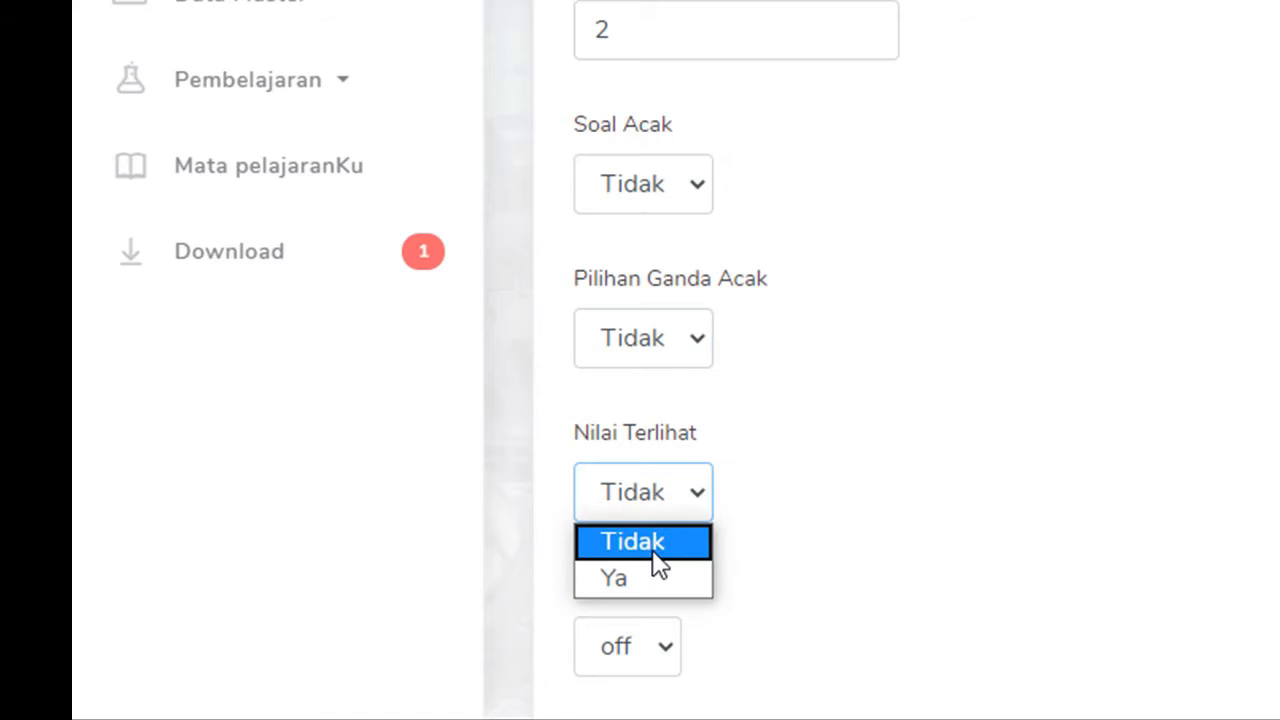
pyautogui.click(660, 550)
# Step: Set the package status to on and save the question package
pyautogui.scroll(-3, 831, 466)
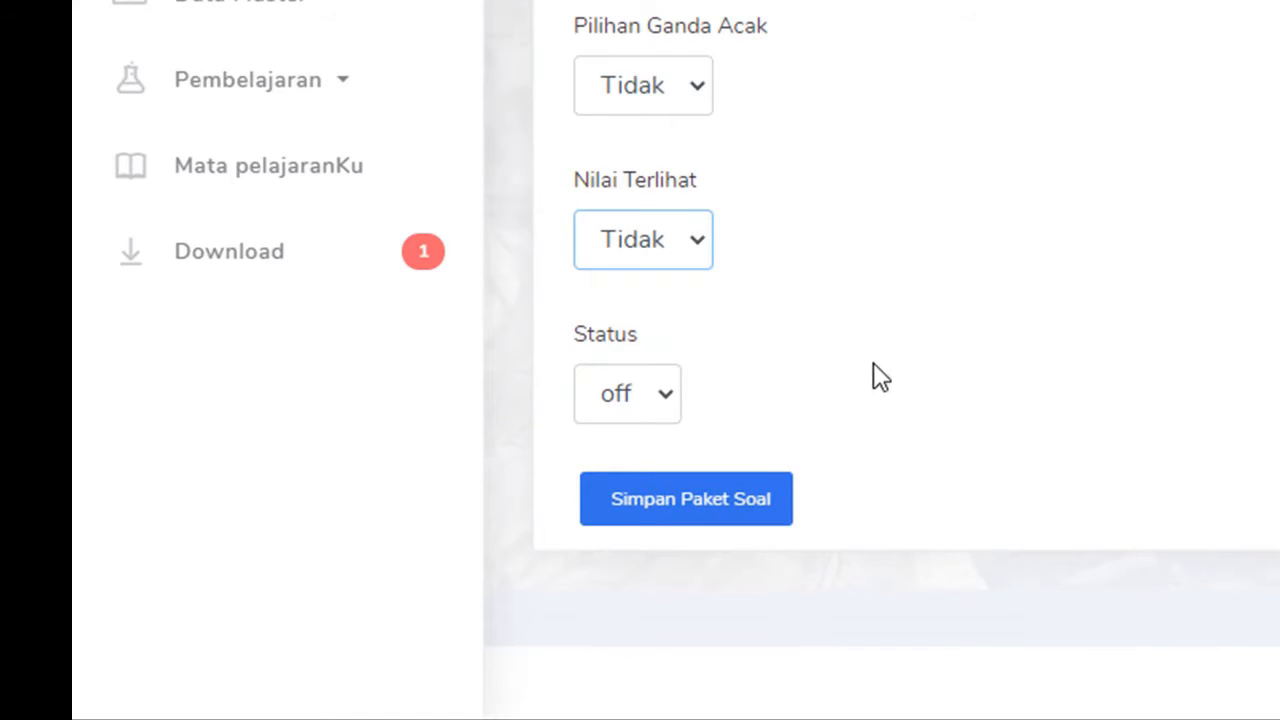
pyautogui.click(669, 396)
pyautogui.click(645, 479)
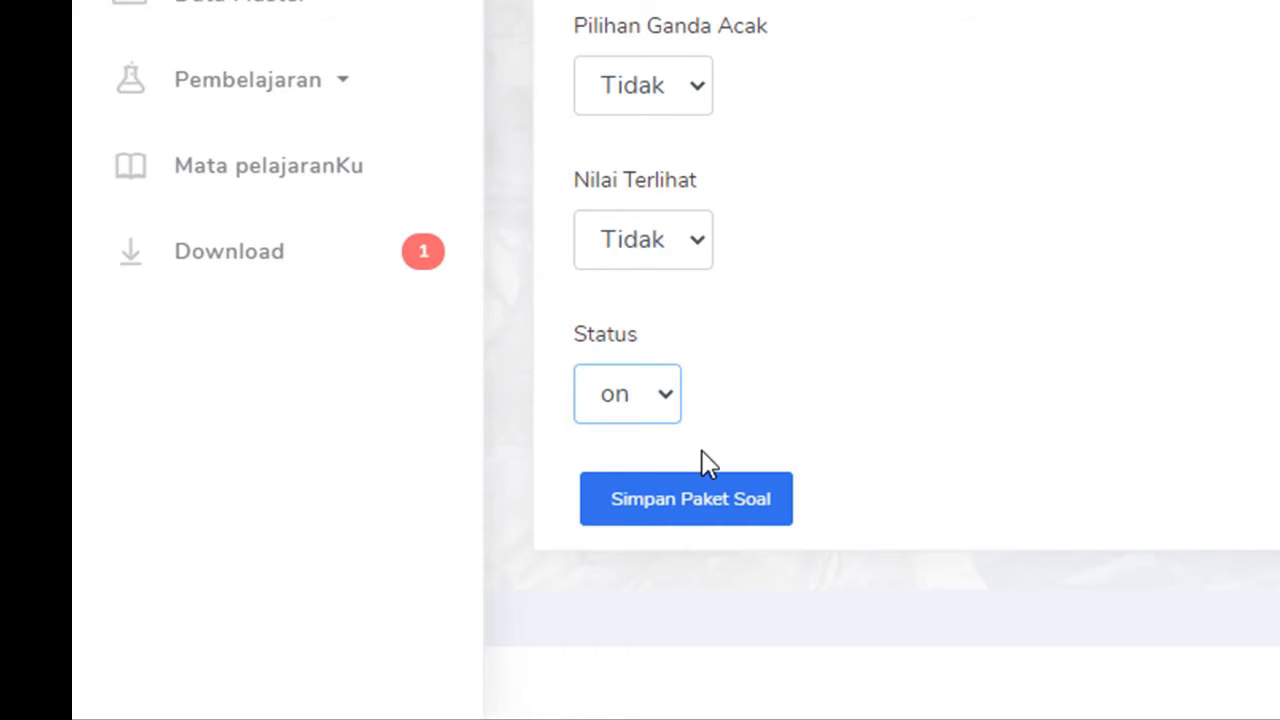
pyautogui.click(714, 512)
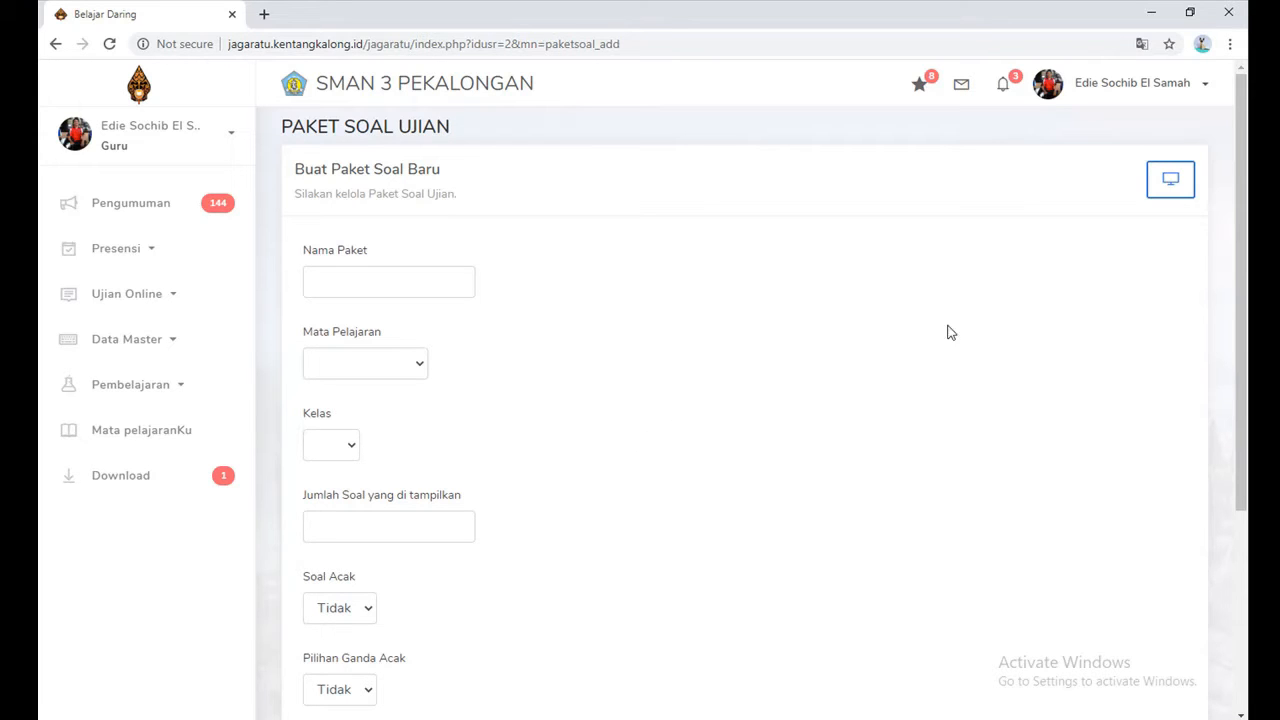
# Step: Return to the package list and generate an exam token for package 68
pyautogui.click(1168, 184)
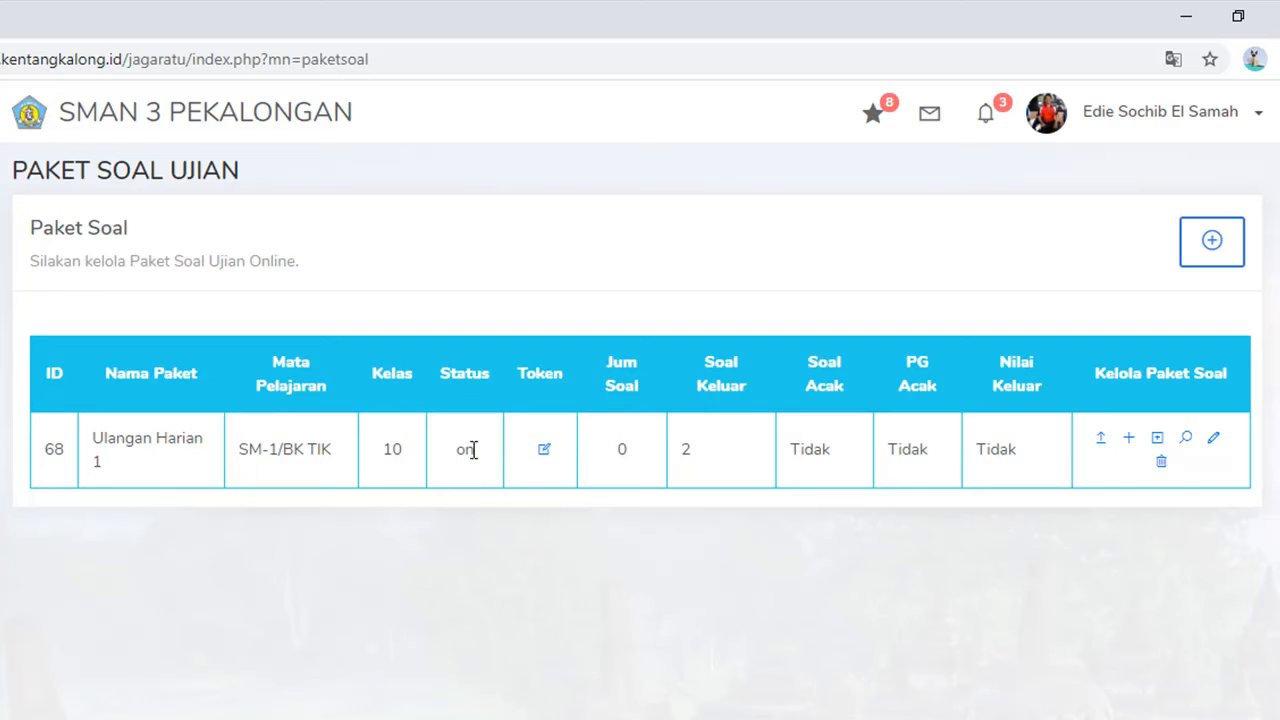
pyautogui.click(541, 455)
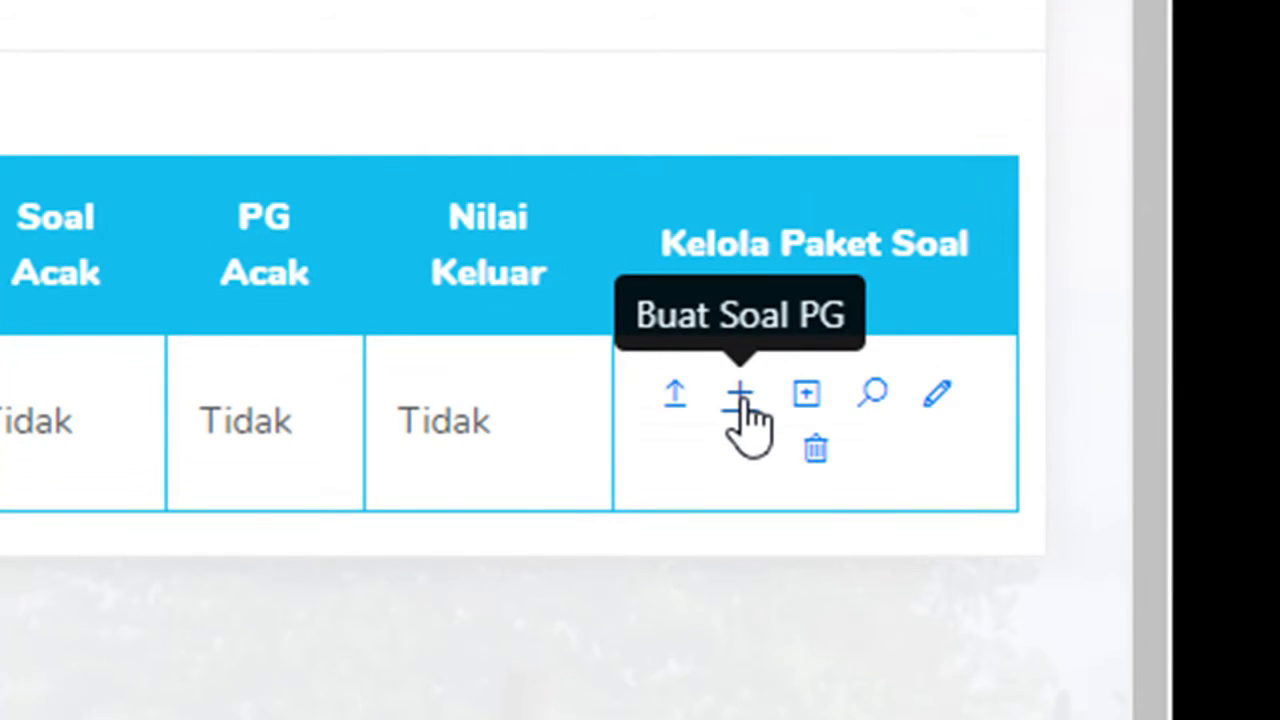
# Step: Add multiple-choice question 1, key A: 'Di bawah ini yang termasuk alat input pada komputer adalah'
pyautogui.click(740, 397)
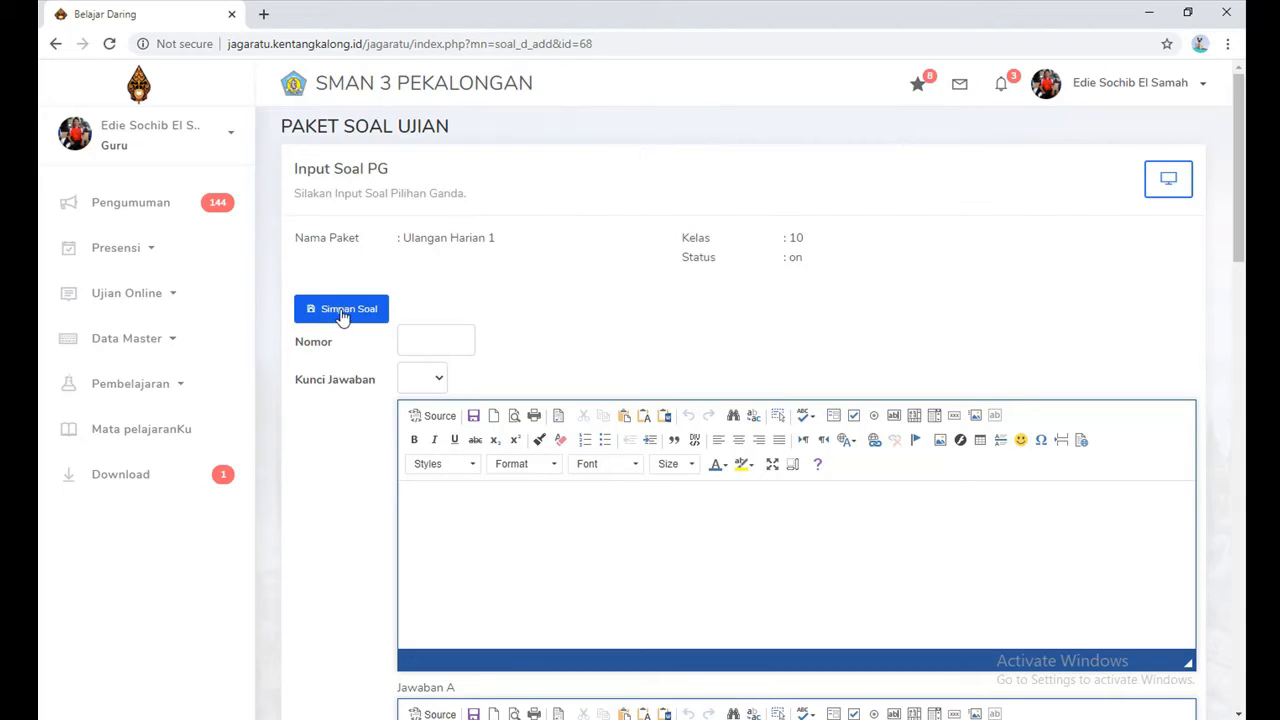
pyautogui.click(431, 337)
pyautogui.write('1')
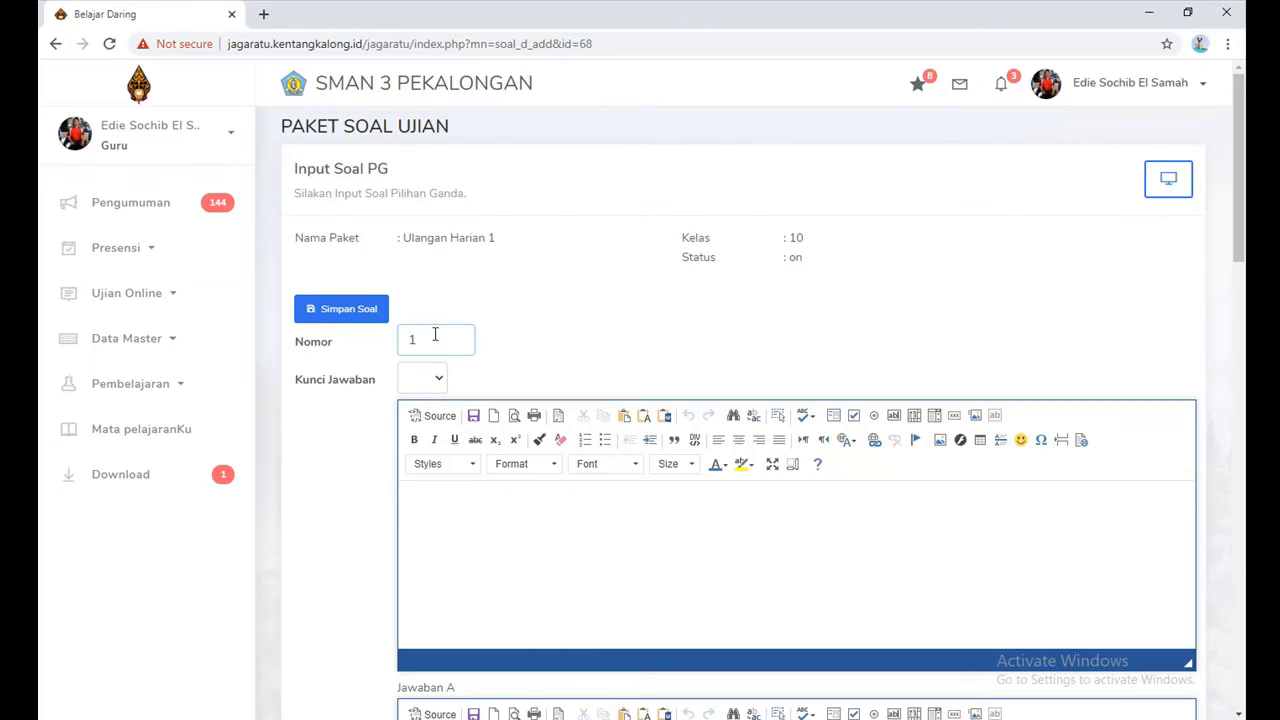
pyautogui.click(440, 381)
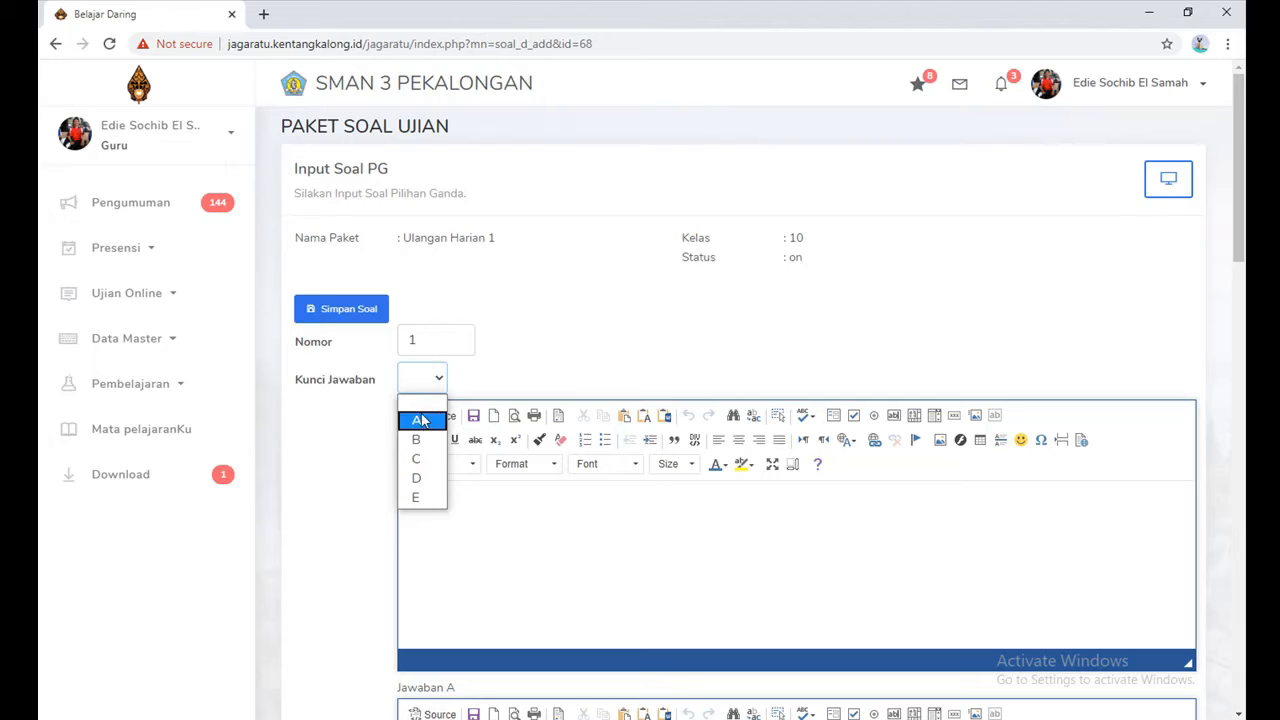
pyautogui.click(416, 419)
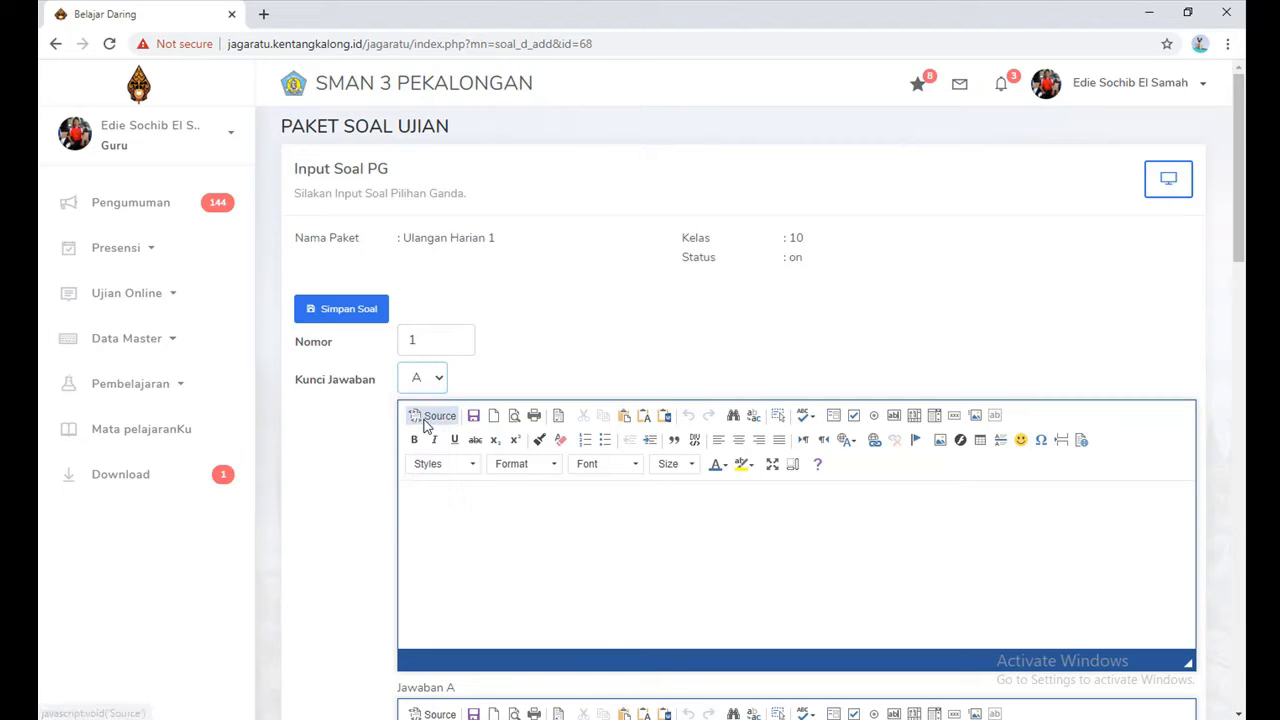
pyautogui.click(476, 502)
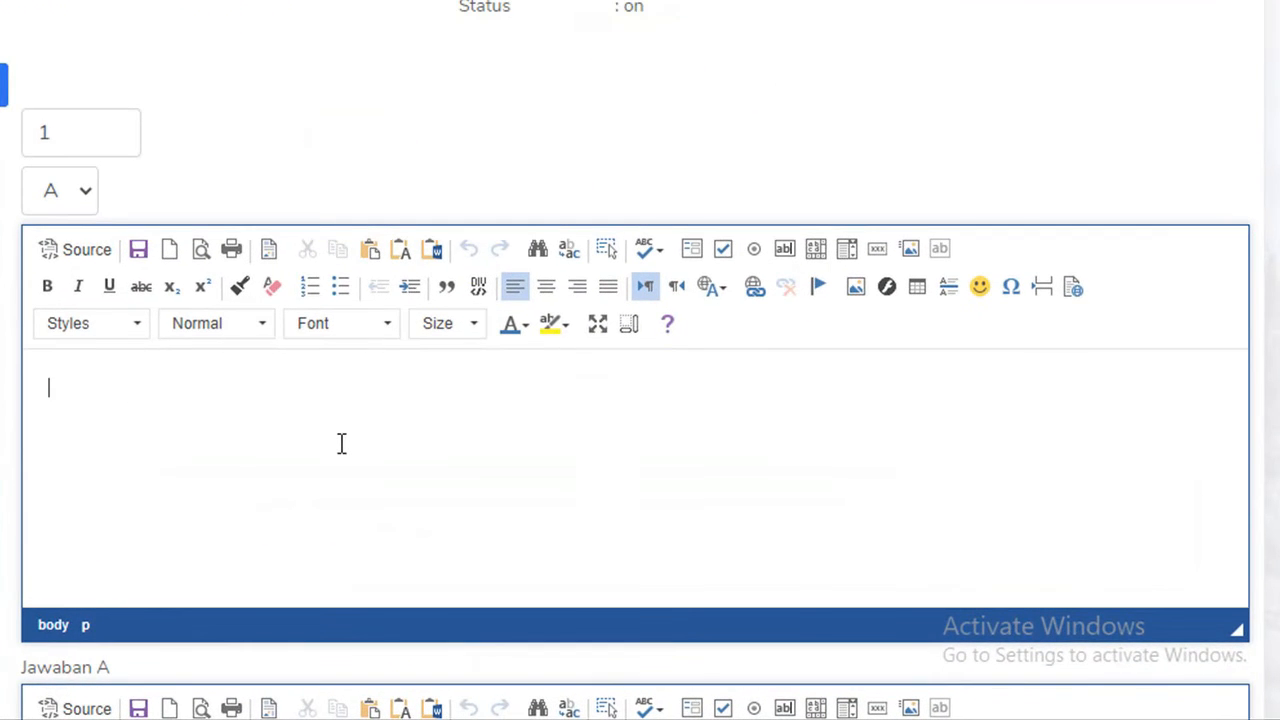
pyautogui.write('Di bawah ini yang e')
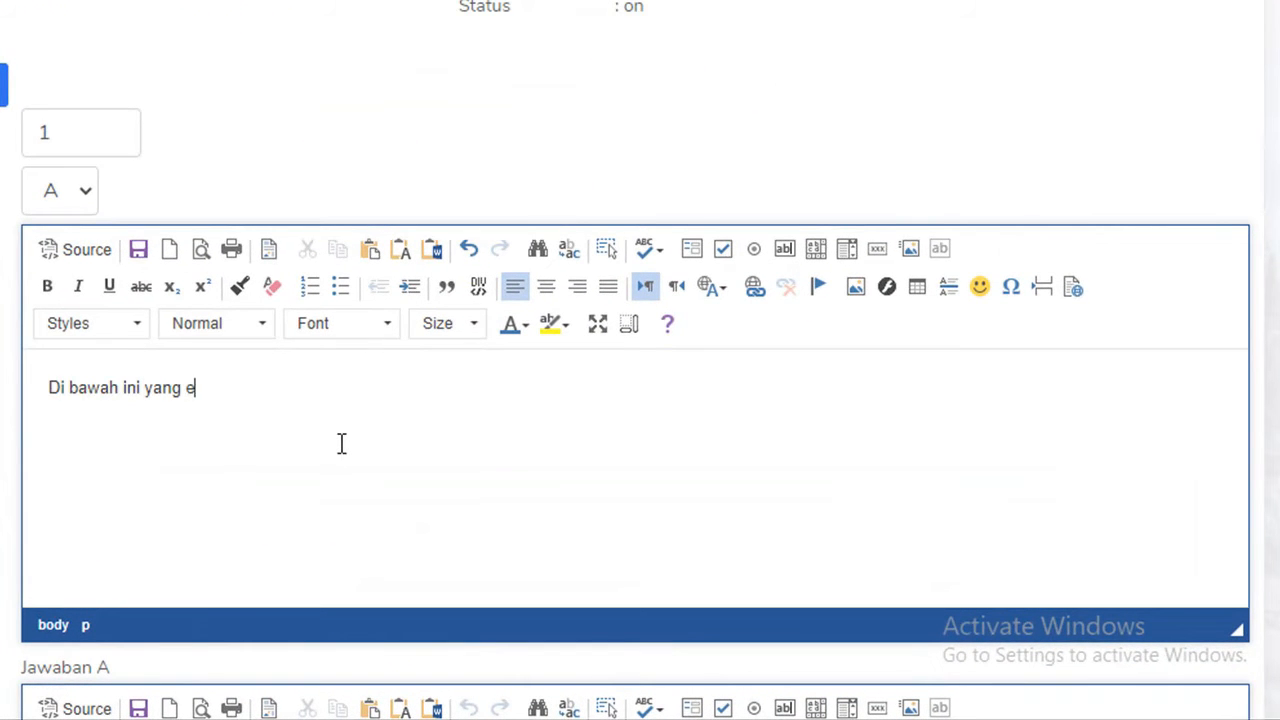
pyautogui.write('termasuk alat input ada')
pyautogui.press('BackSpace')
pyautogui.press('BackSpace')
pyautogui.press('BackSpace')
pyautogui.write('pada komputer ')
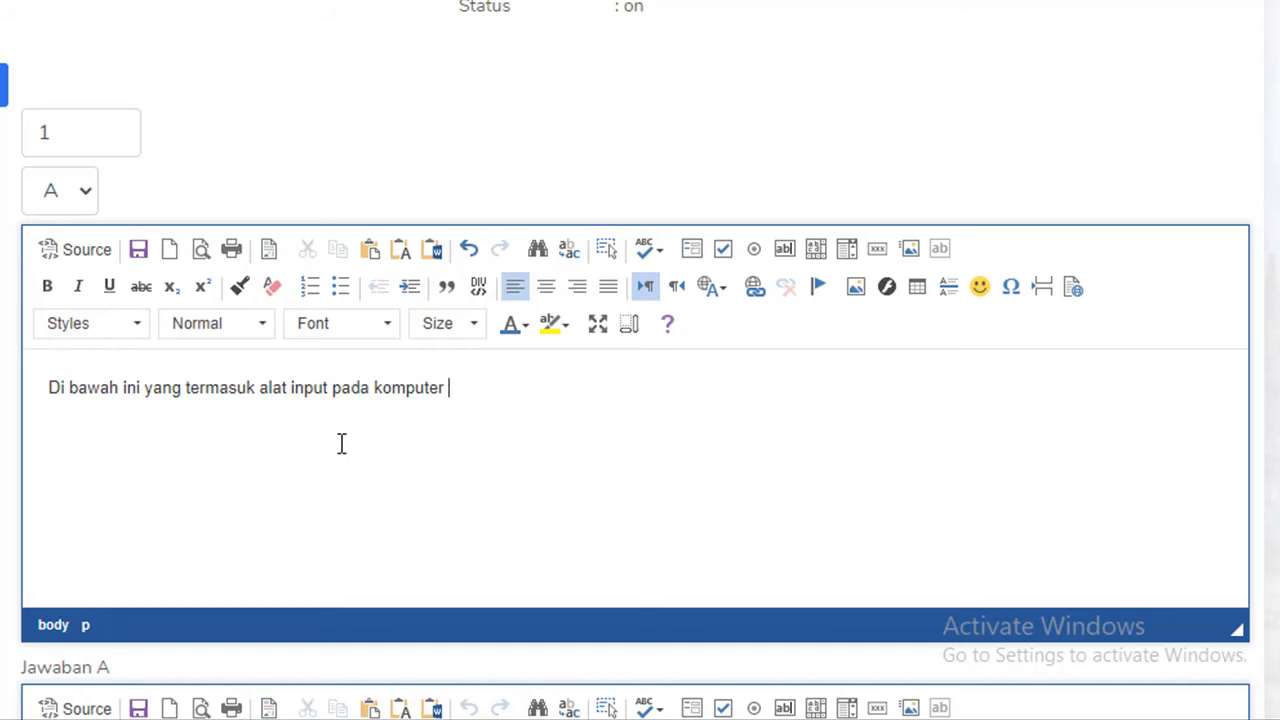
pyautogui.write('adalah ....')
pyautogui.scroll(-5, 306, 366)
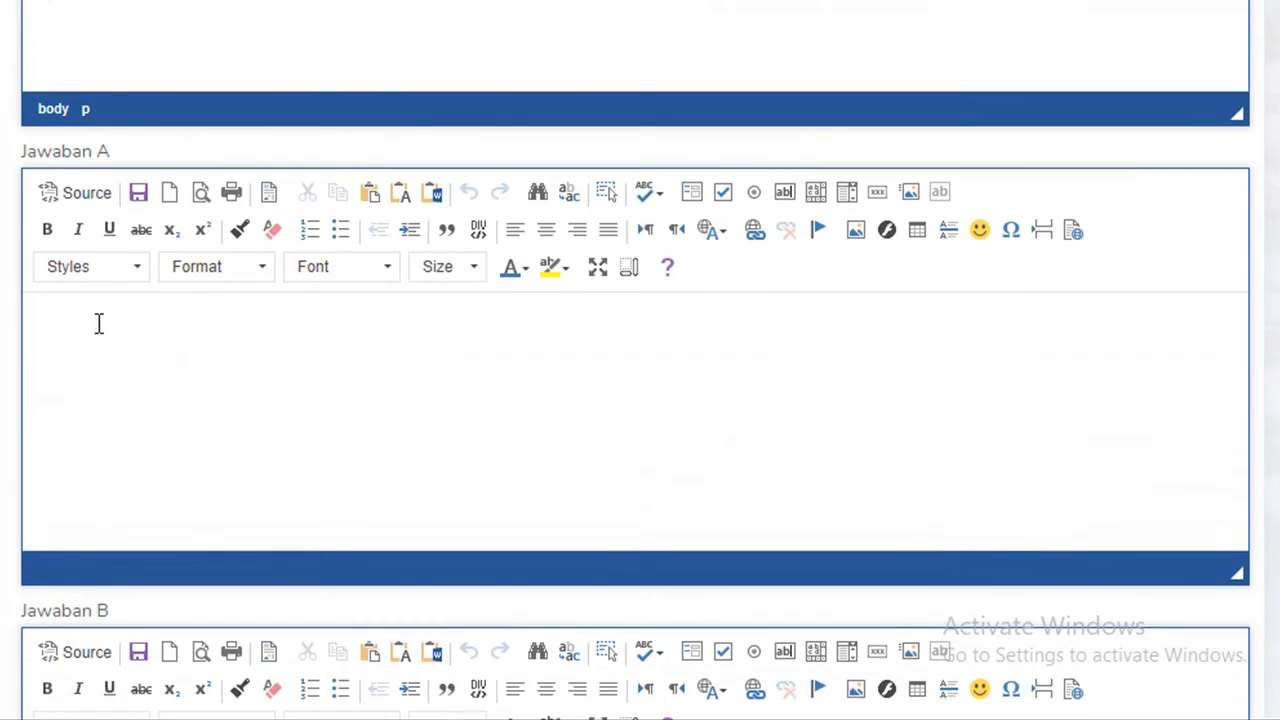
# Step: Enter answer options A–C: Keyboard, LCD Monitor and Printer
pyautogui.click(95, 318)
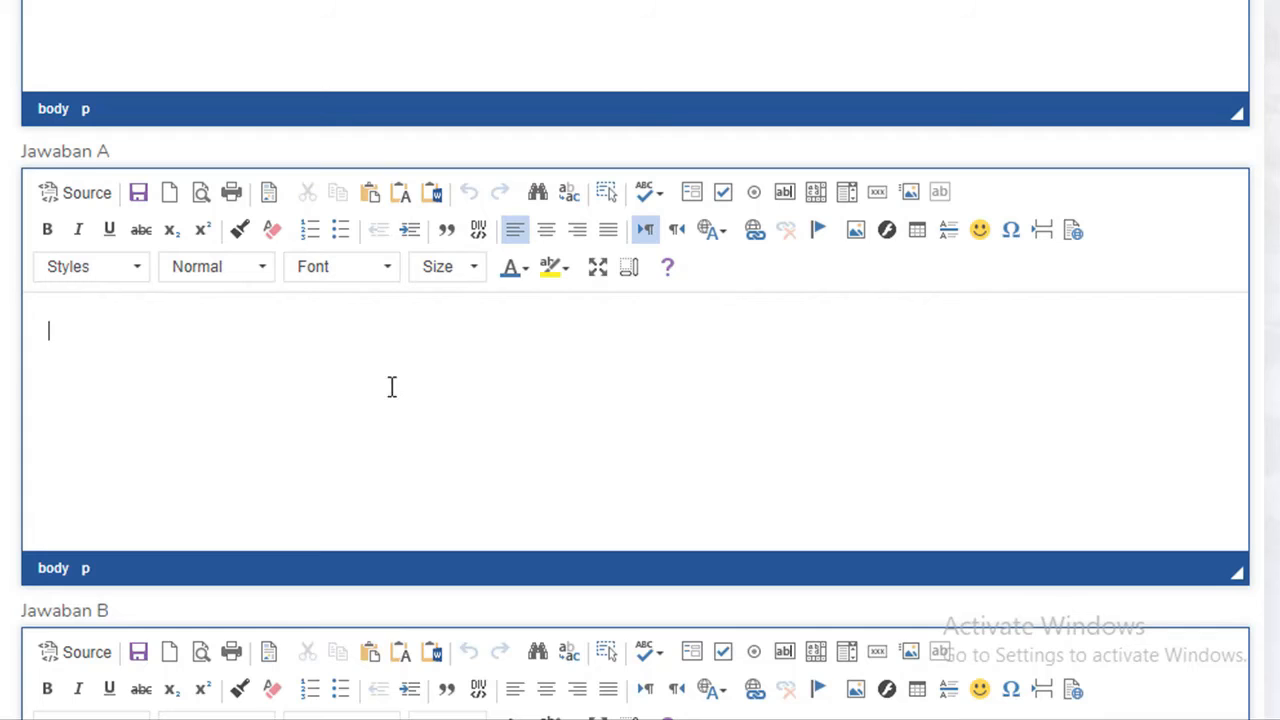
pyautogui.write('Keyboard')
pyautogui.scroll(-4, 405, 430)
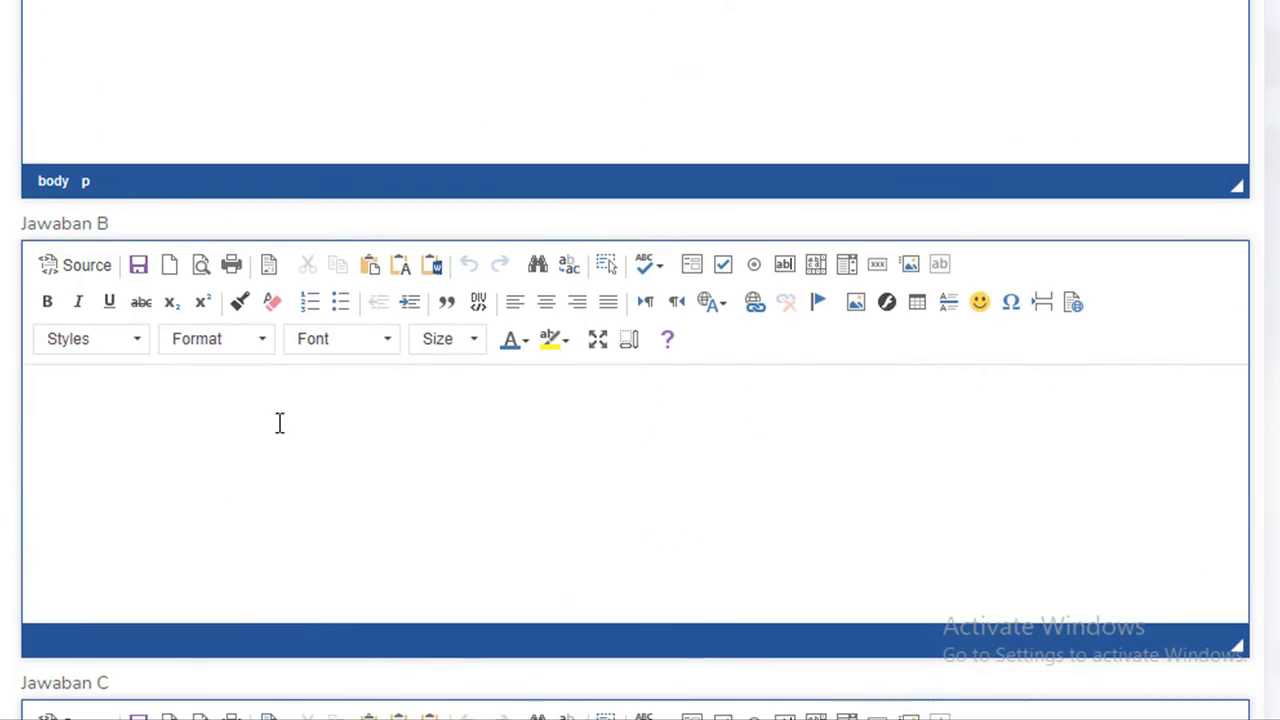
pyautogui.click(159, 396)
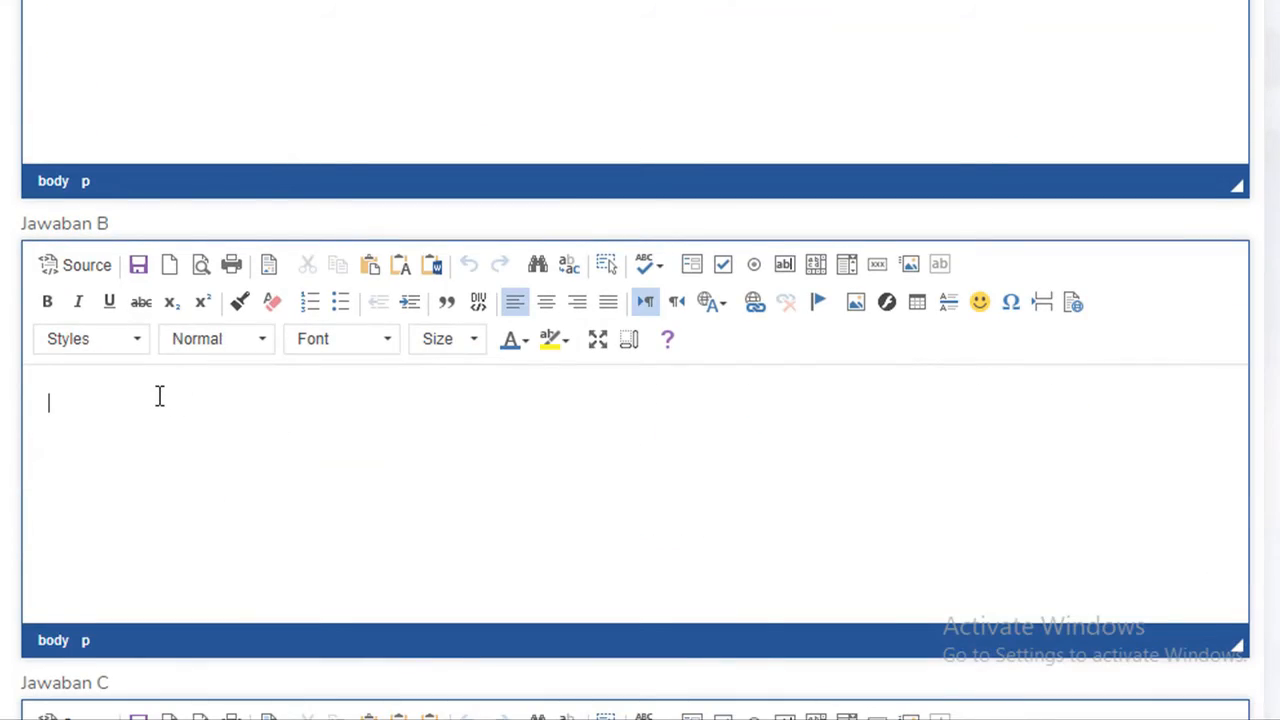
pyautogui.write('LCD Monitor')
pyautogui.scroll(-5, 160, 396)
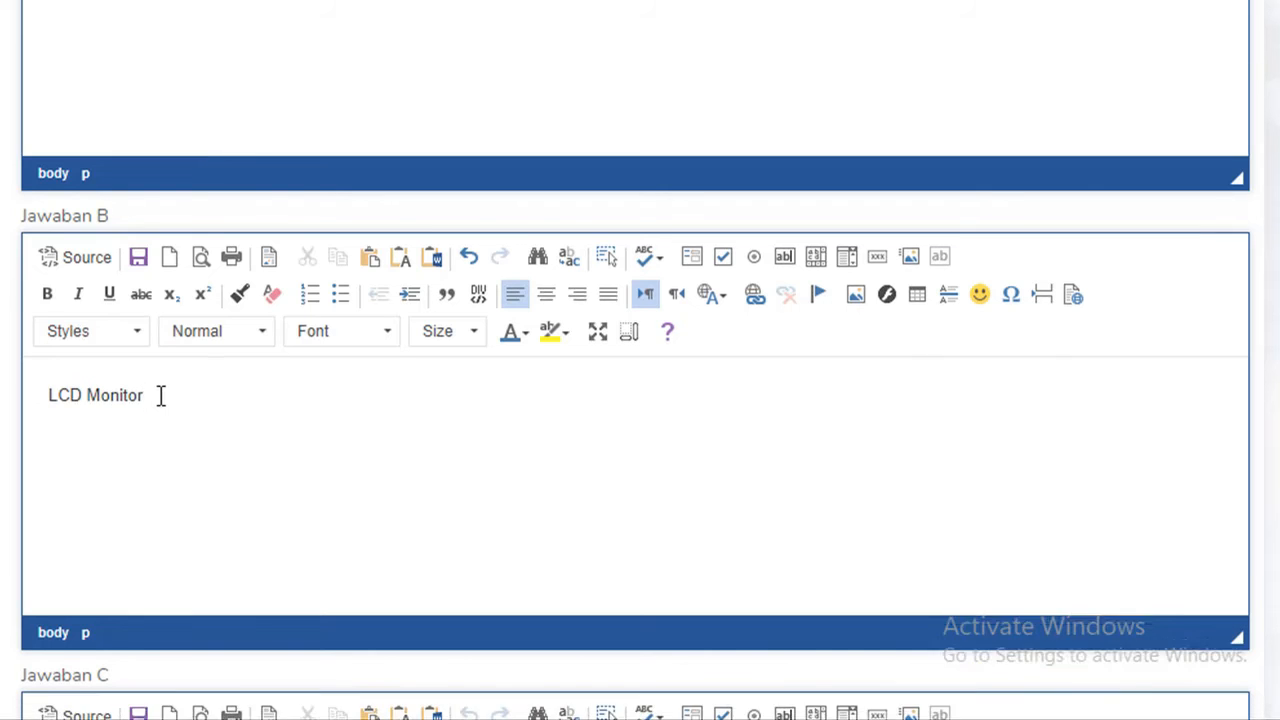
pyautogui.click(131, 371)
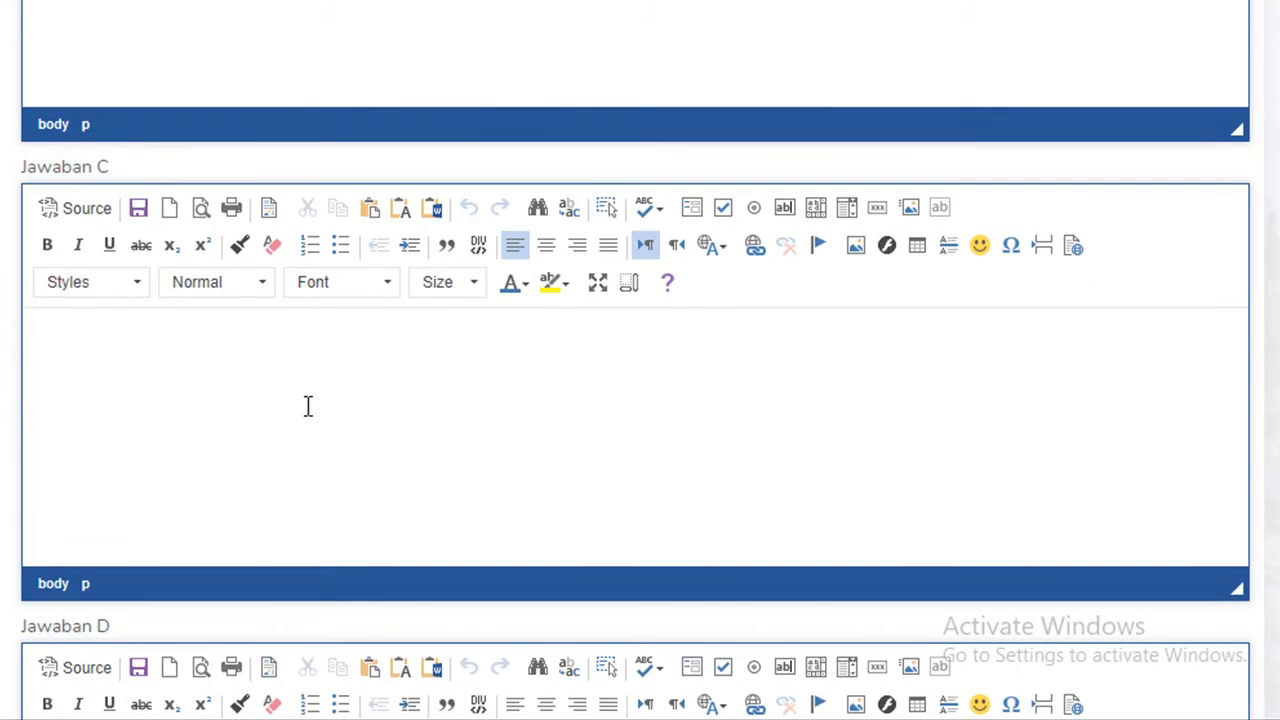
pyautogui.write('Printer')
# Step: Enter answer options D and E: Plotter and Processor
pyautogui.scroll(8, 305, 400)
pyautogui.scroll(6, 304, 398)
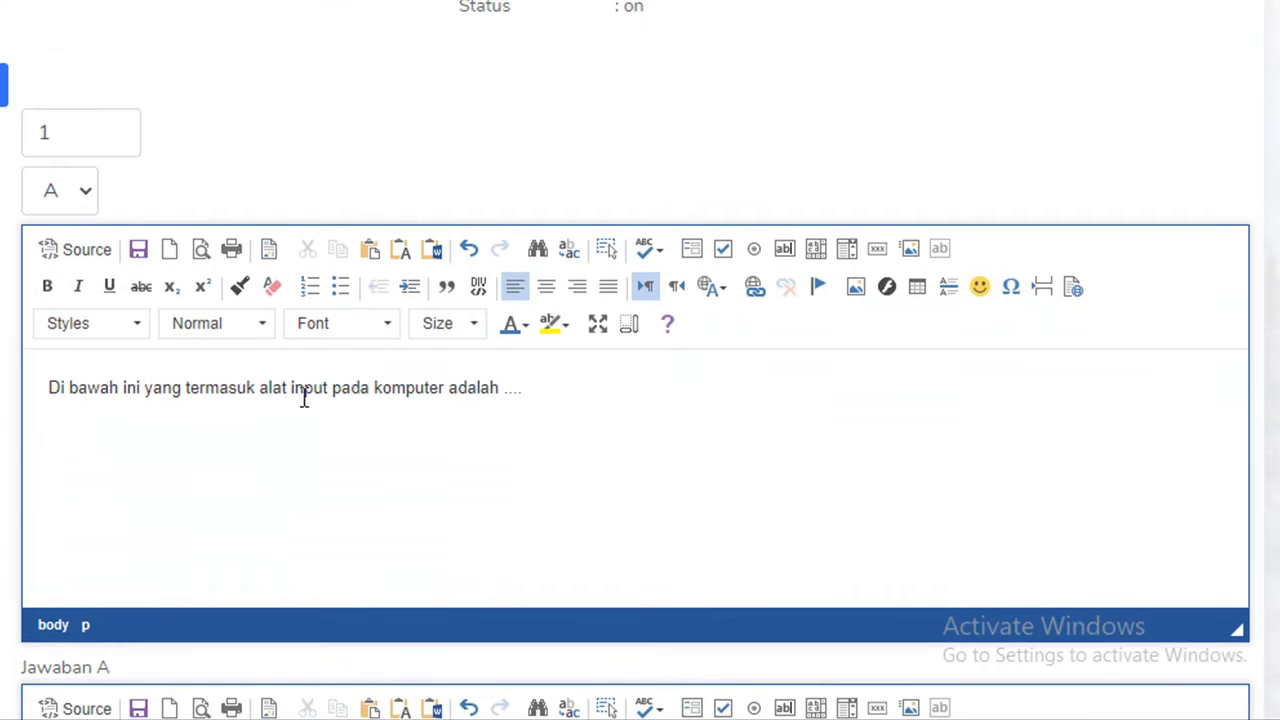
pyautogui.scroll(-20, 304, 398)
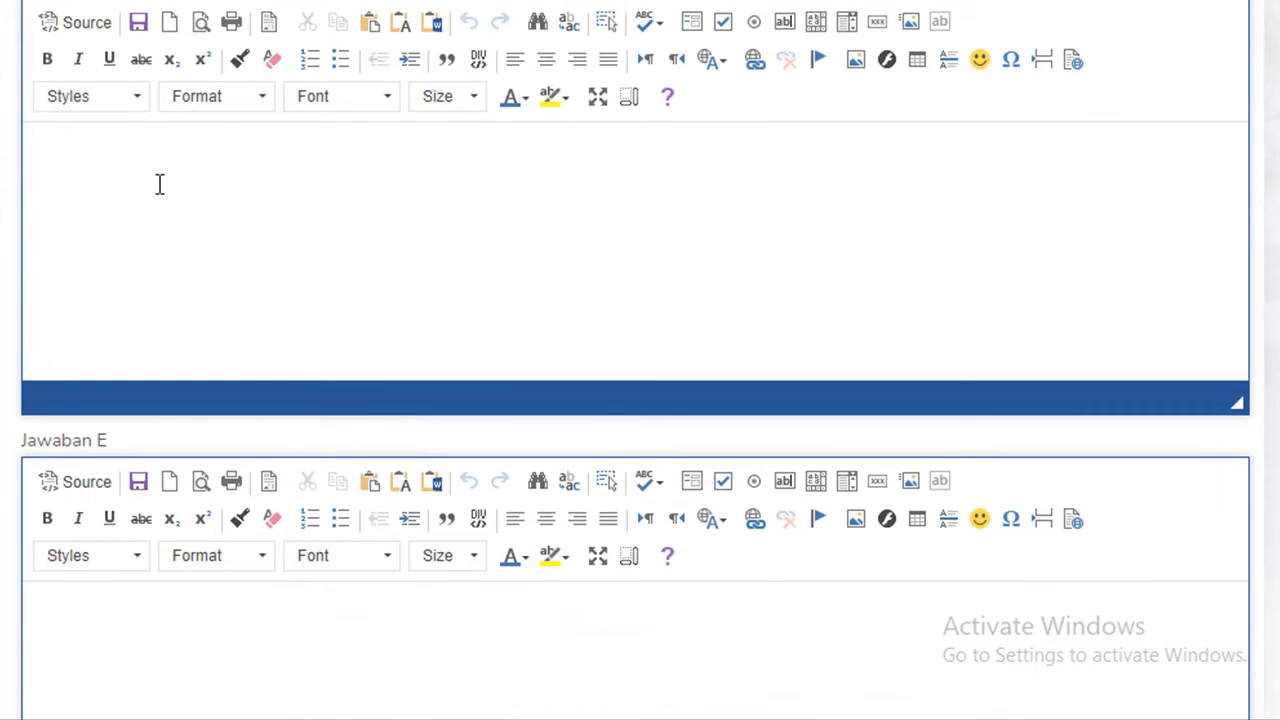
pyautogui.click(159, 181)
pyautogui.write('Plotter')
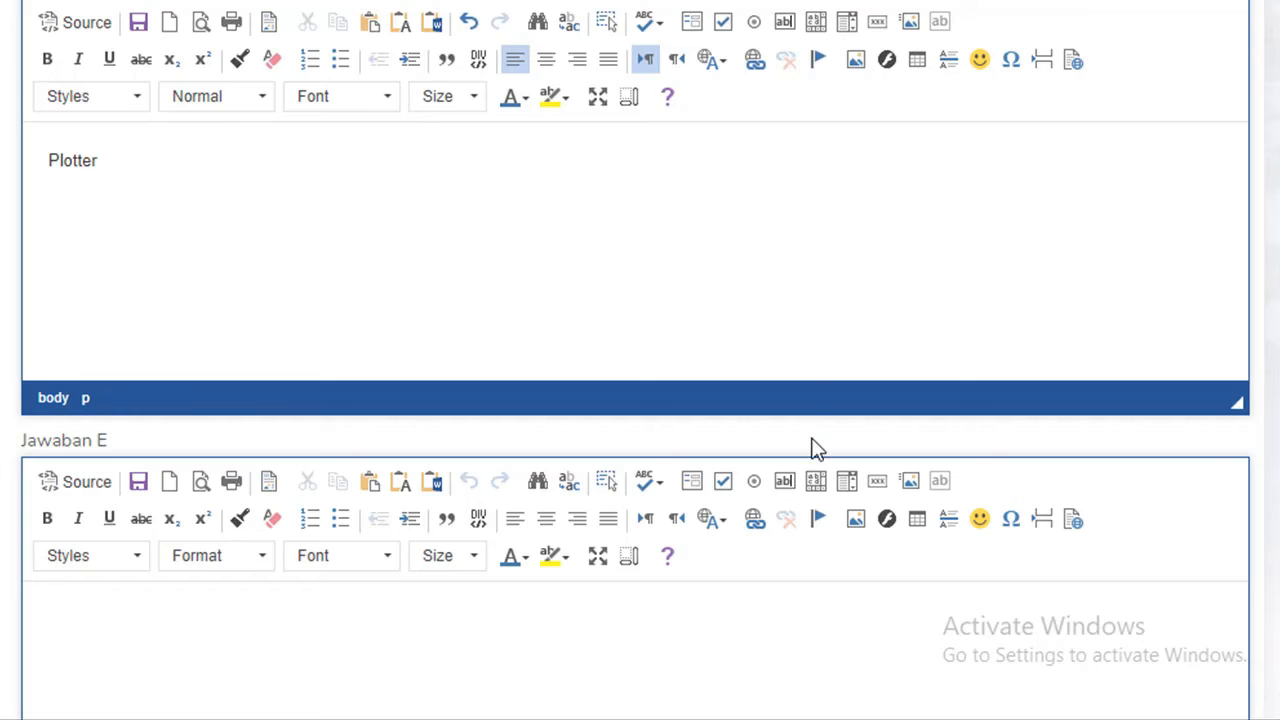
pyautogui.scroll(-3, 496, 584)
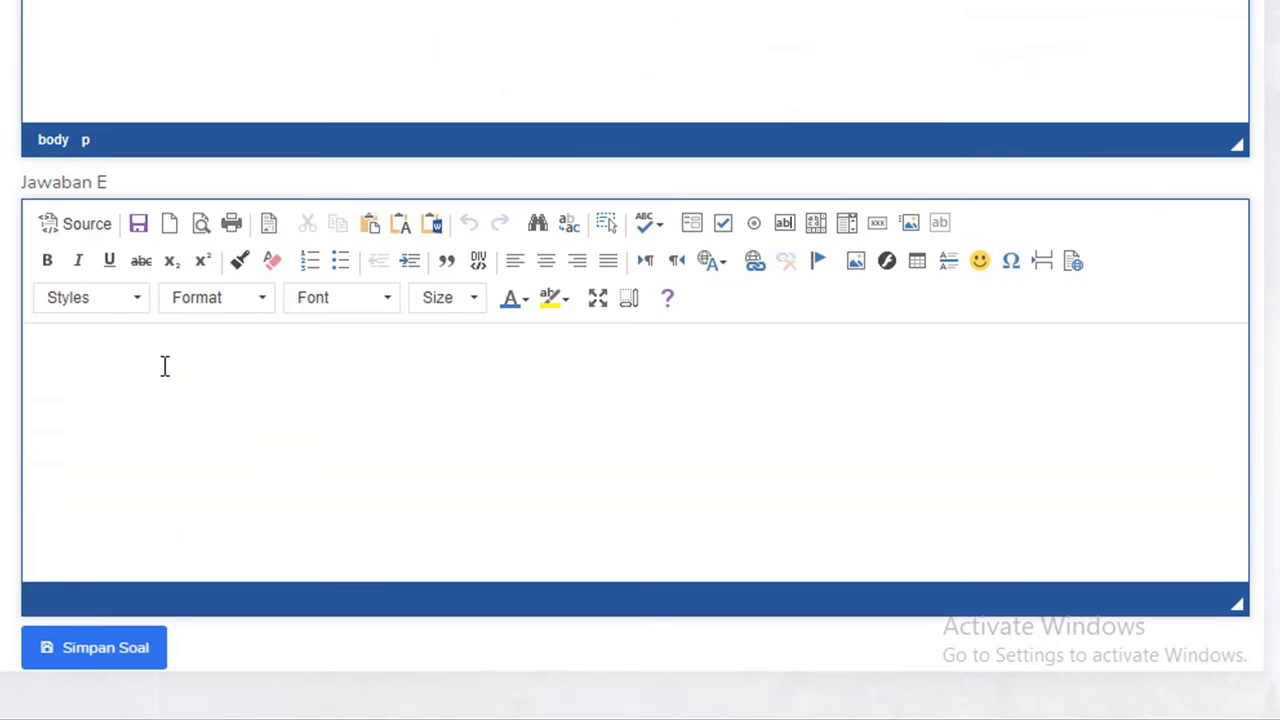
pyautogui.scroll(-1, 159, 366)
pyautogui.click(150, 297)
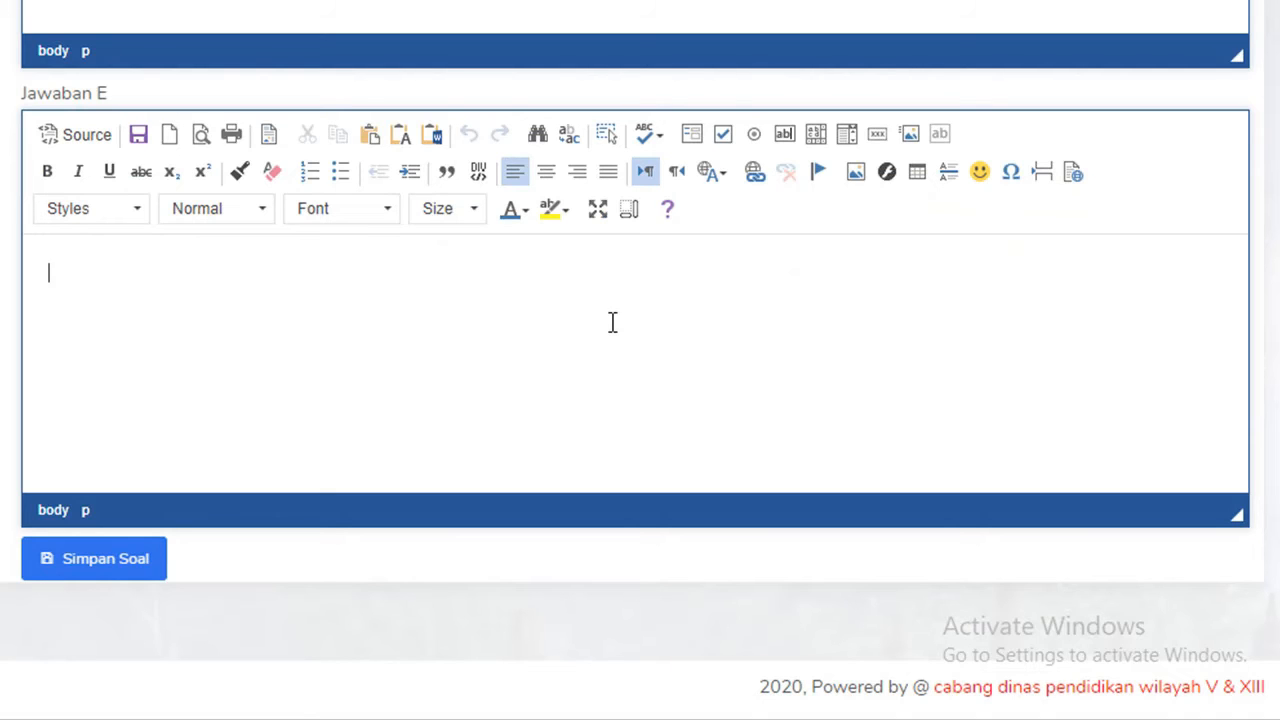
pyautogui.write('Processor')
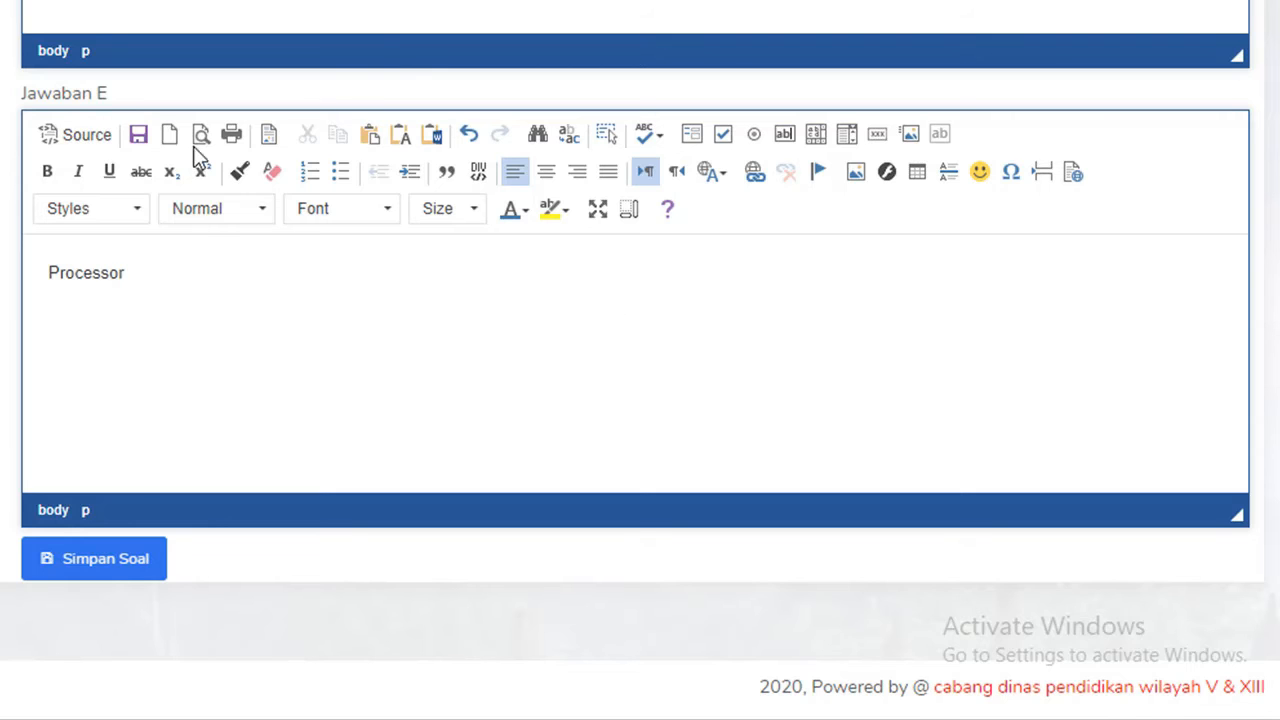
# Step: Save question 1 and start question 2 with answer key A
pyautogui.click(128, 563)
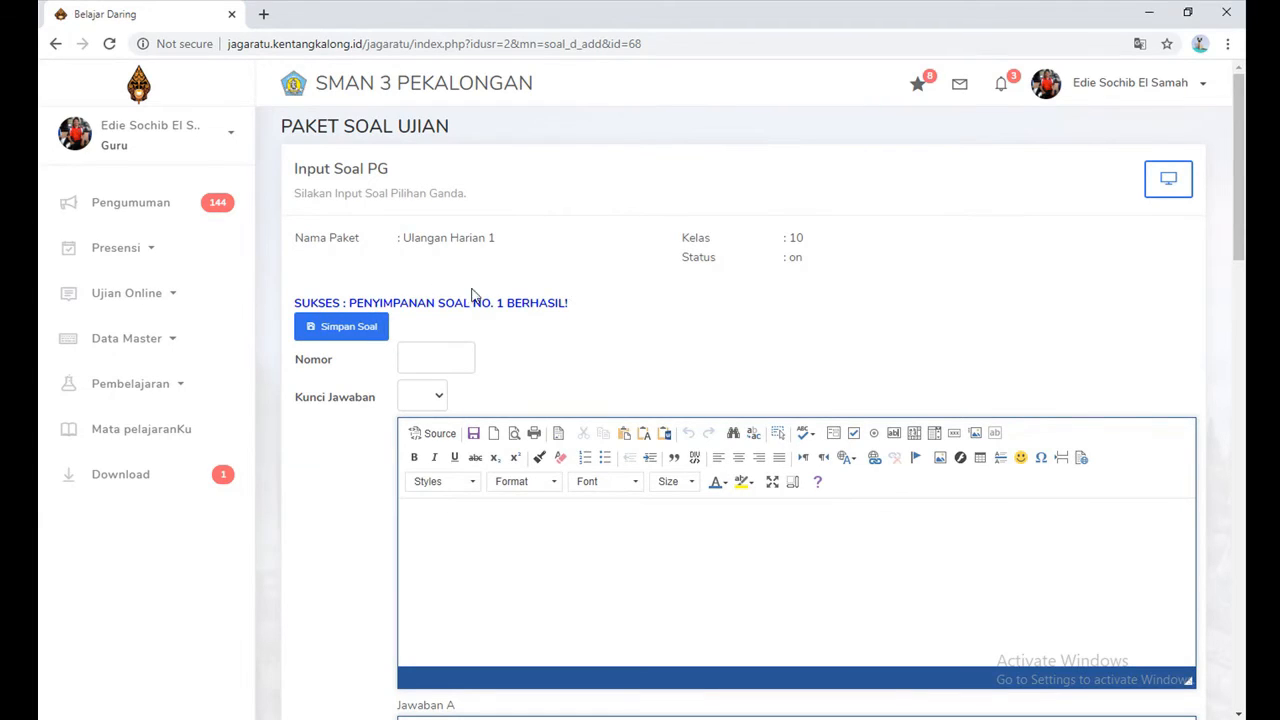
pyautogui.click(436, 354)
pyautogui.write('2')
pyautogui.click(439, 397)
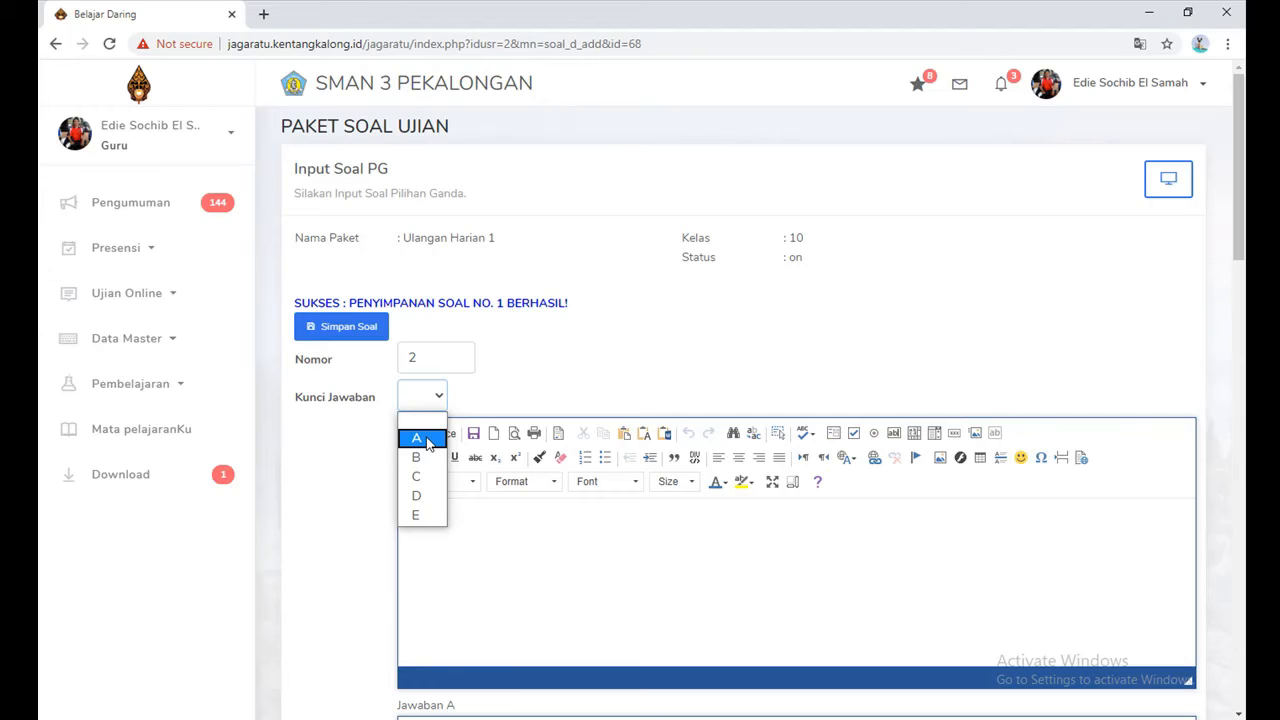
pyautogui.click(416, 437)
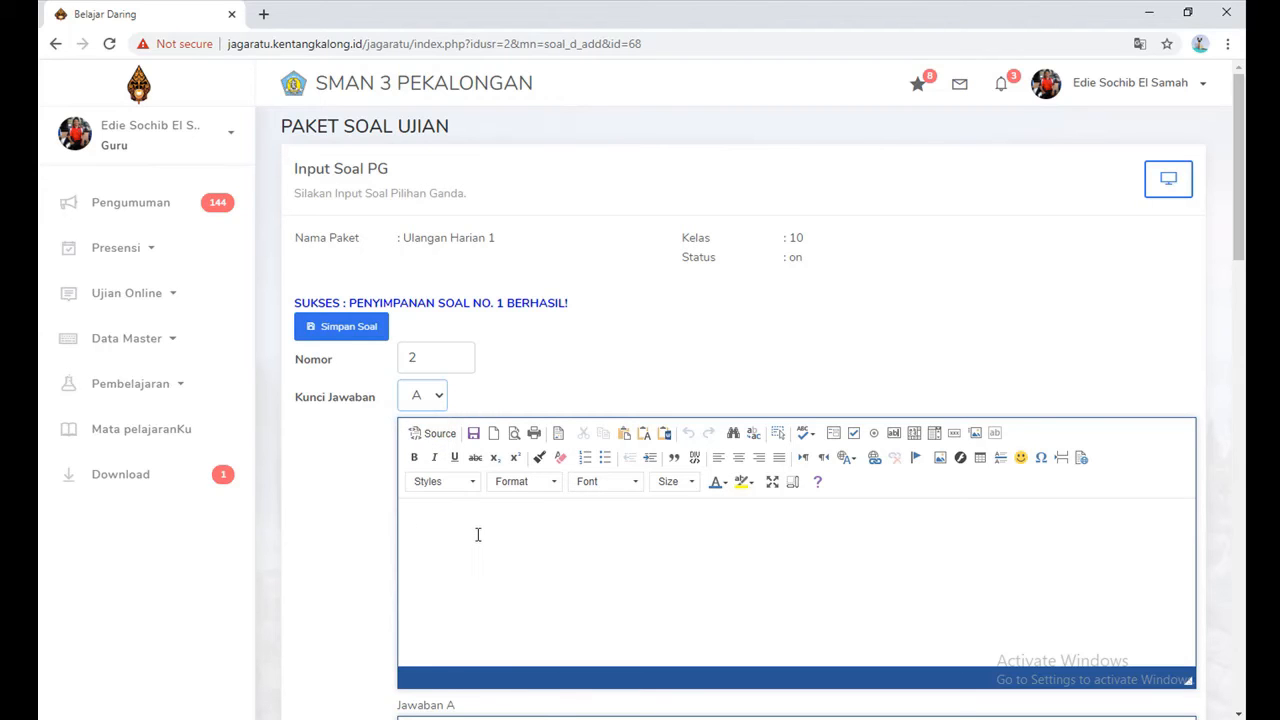
# Step: Type question 2's text 'Yang termasuk hardware di bawah ni adalah', fixing the typo in 'bawah'
pyautogui.click(478, 532)
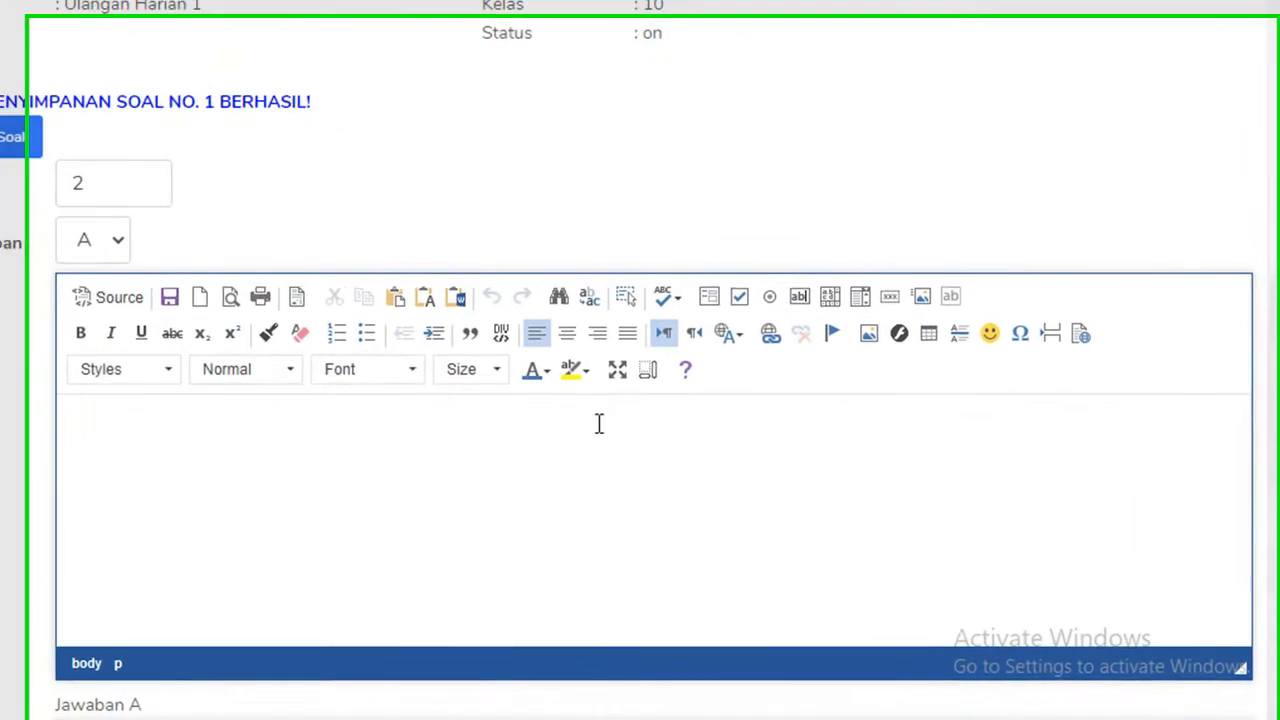
pyautogui.write('Y')
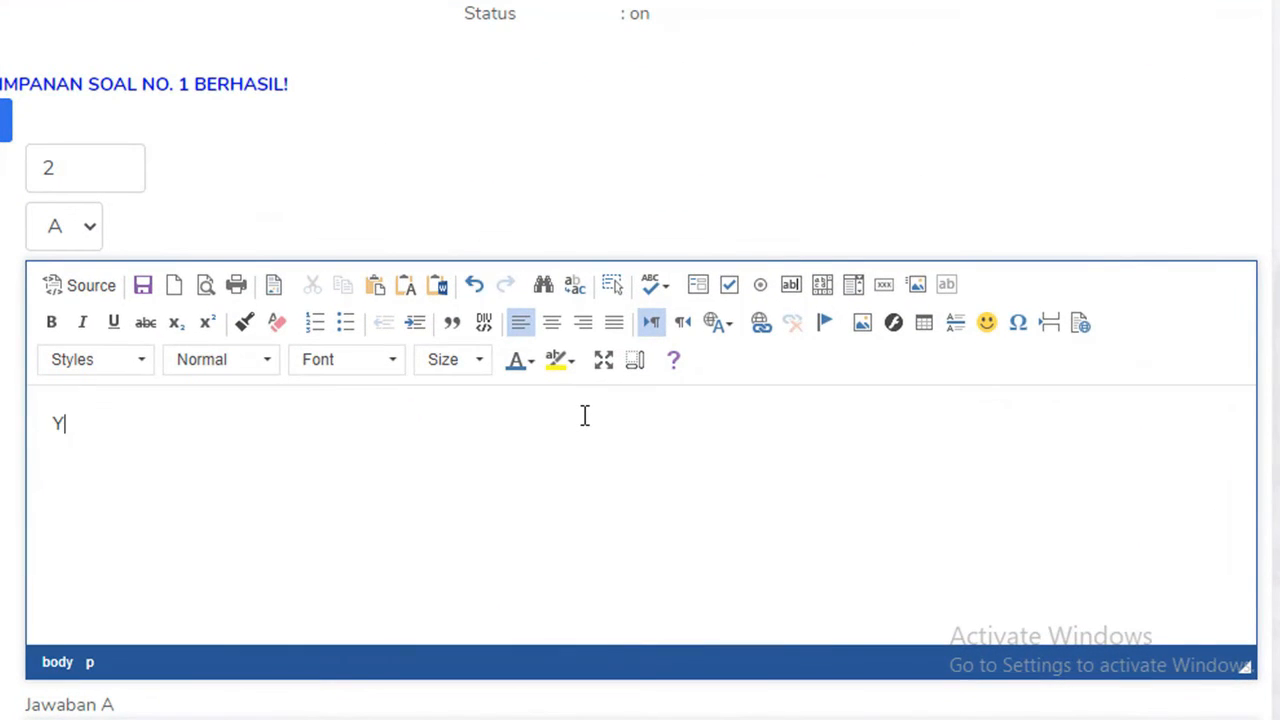
pyautogui.write('ang termasuk hardware di bawahi ni adalah ....')
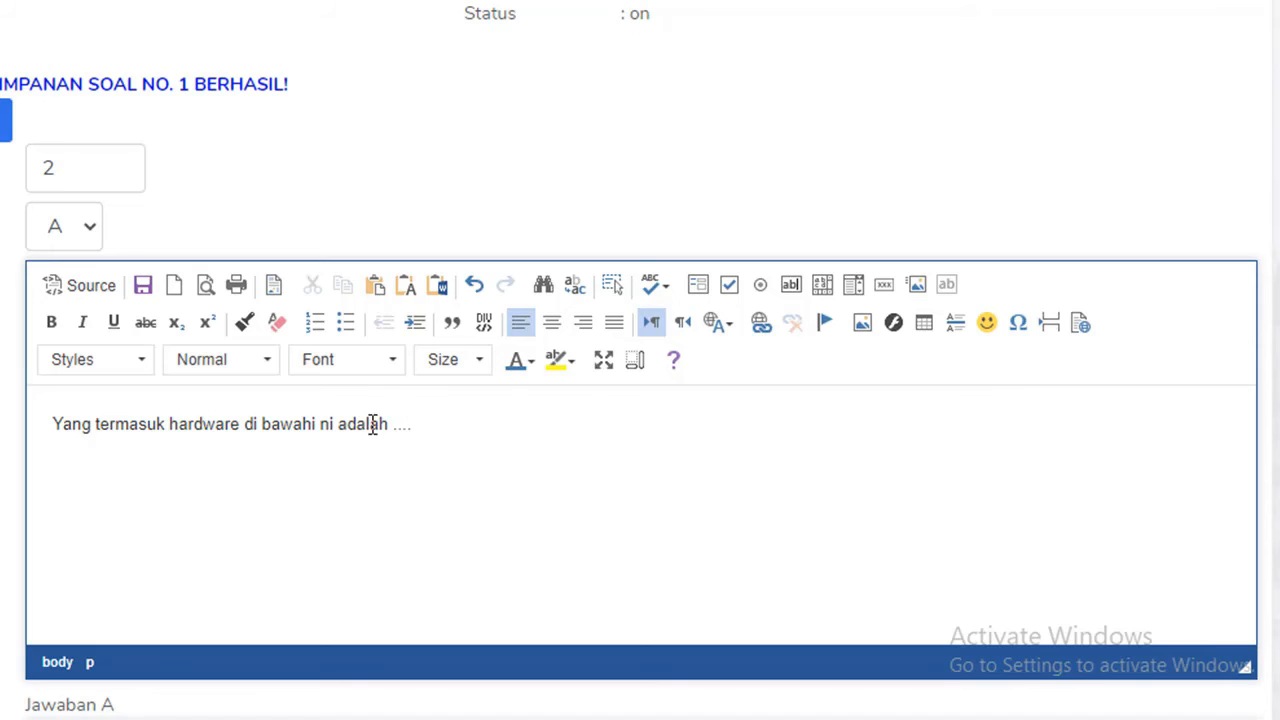
pyautogui.click(318, 426)
pyautogui.press('BackSpace')
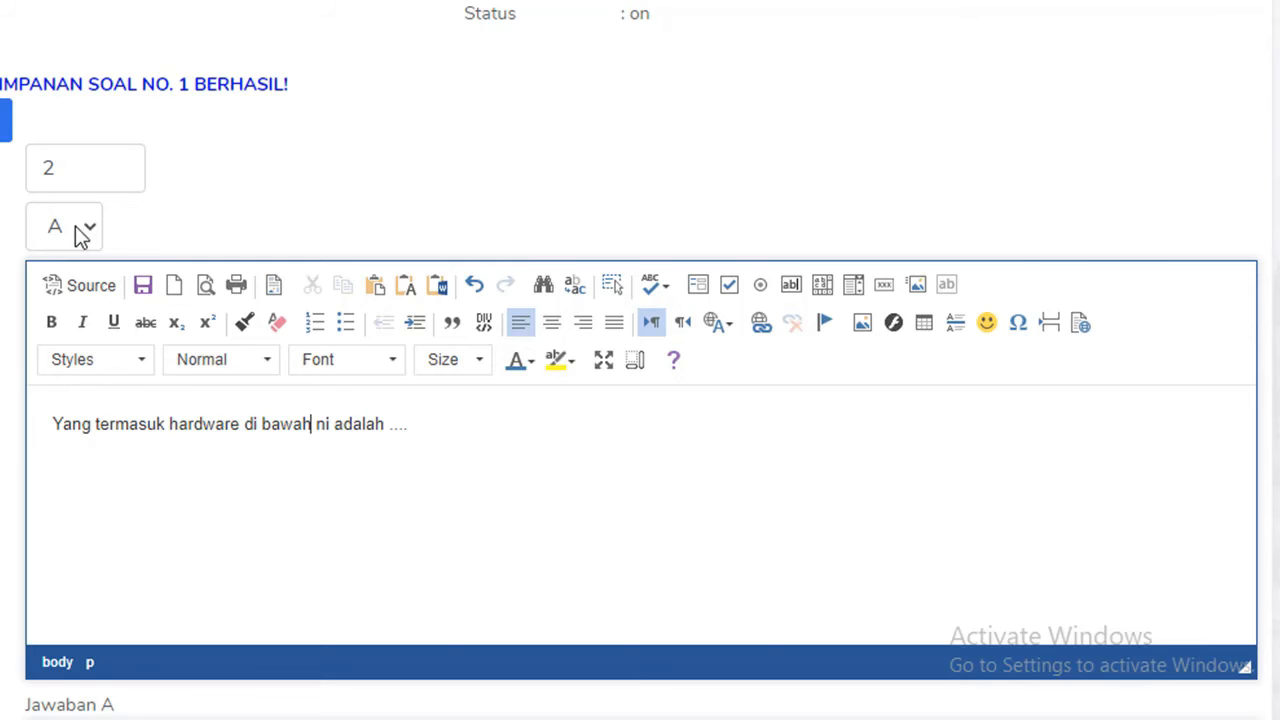
# Step: Enter question 2's answers A–C: Layar LCD, Microsoft Word and Microsoft Exel
pyautogui.scroll(-2, 197, 383)
pyautogui.scroll(-3, 197, 383)
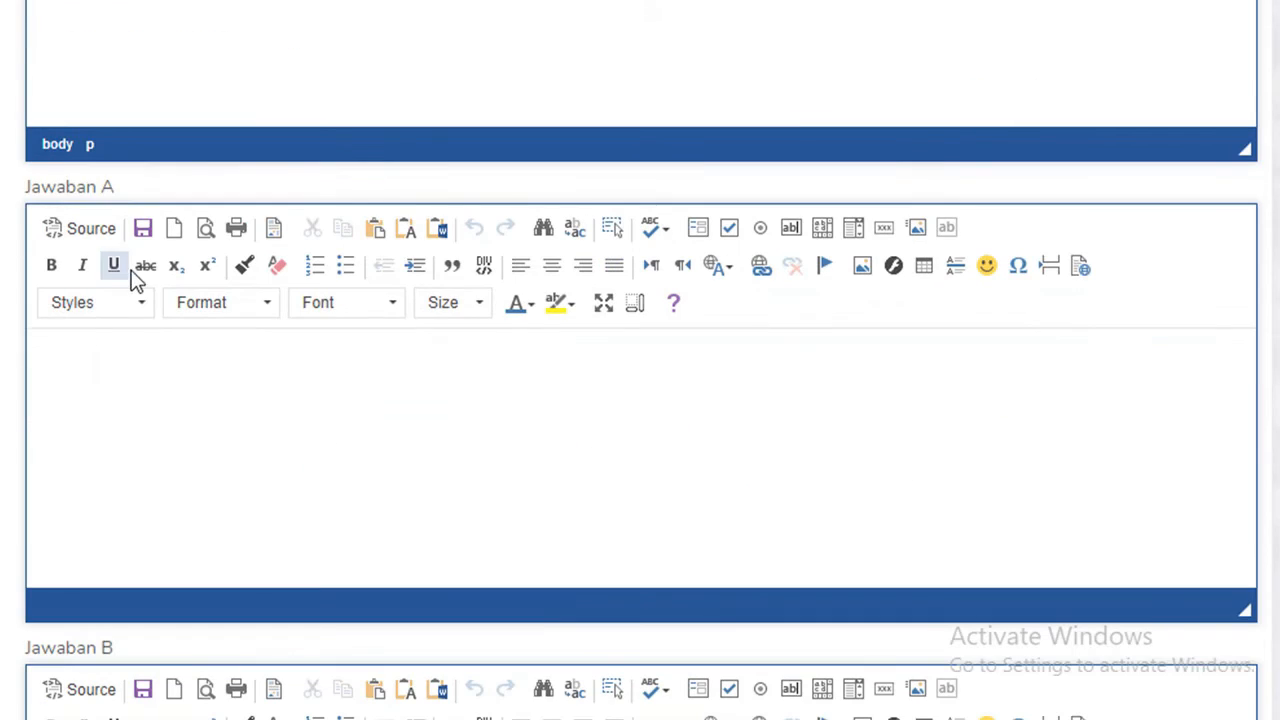
pyautogui.click(94, 369)
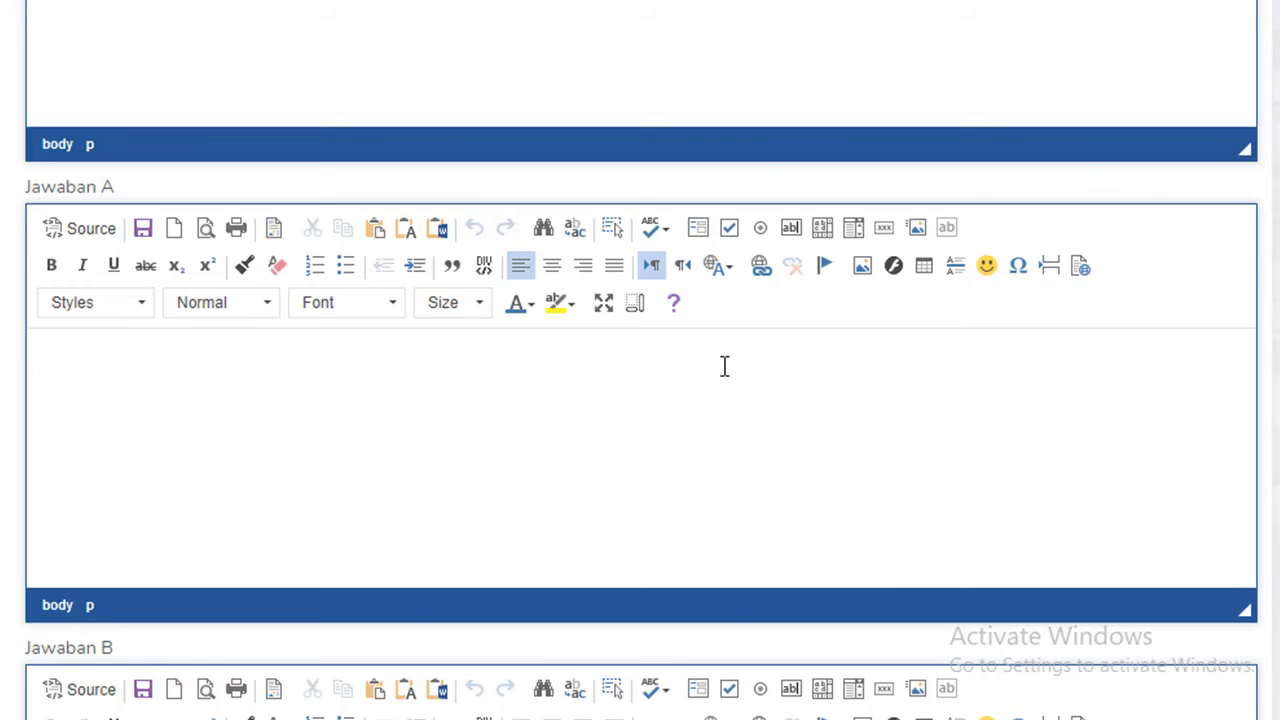
pyautogui.write('Layar LCD')
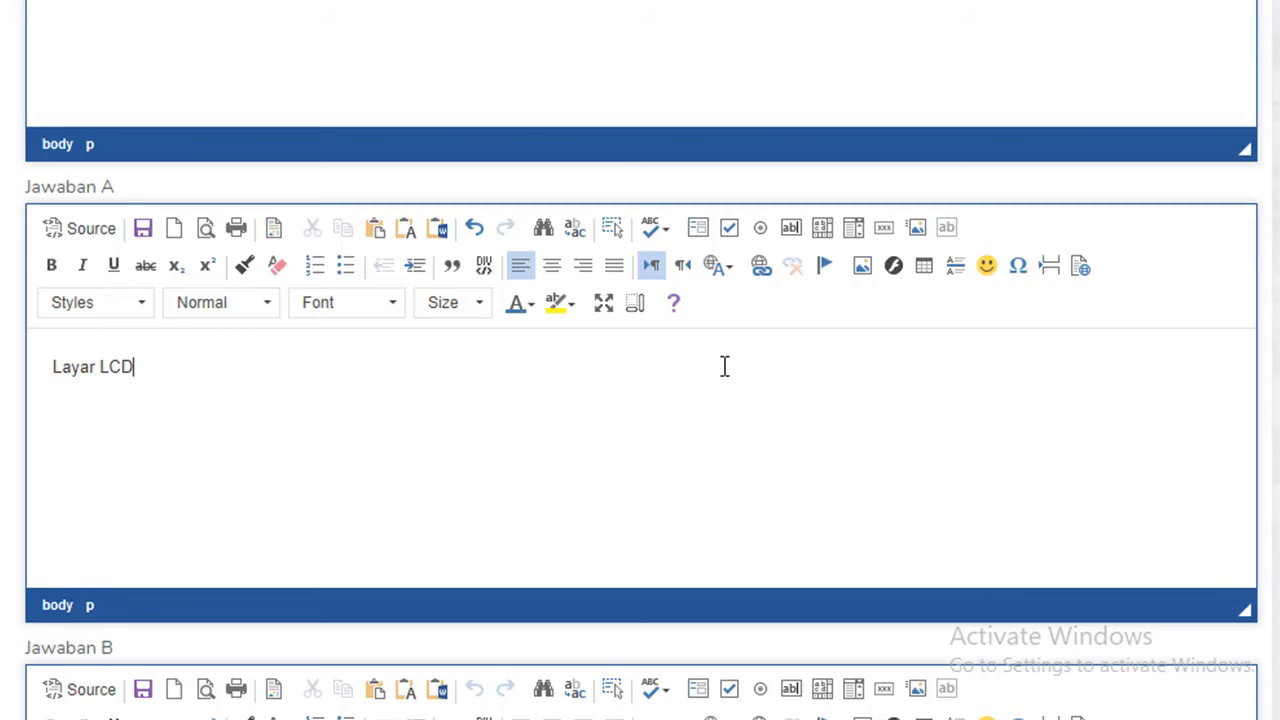
pyautogui.scroll(-5, 712, 380)
pyautogui.scroll(3, 330, 345)
pyautogui.scroll(-3, 382, 316)
pyautogui.click(271, 303)
pyautogui.write('Microsoft Word')
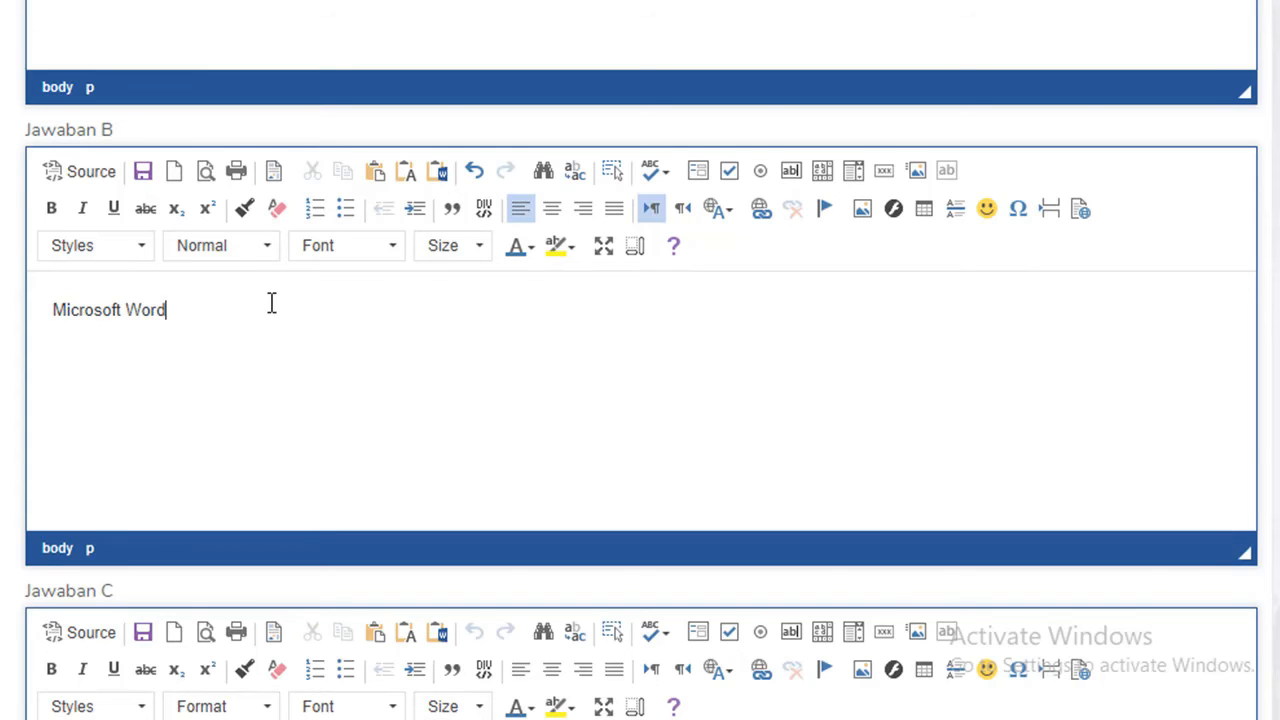
pyautogui.scroll(-4, 271, 303)
pyautogui.click(174, 390)
pyautogui.write('Microsoft Exel')
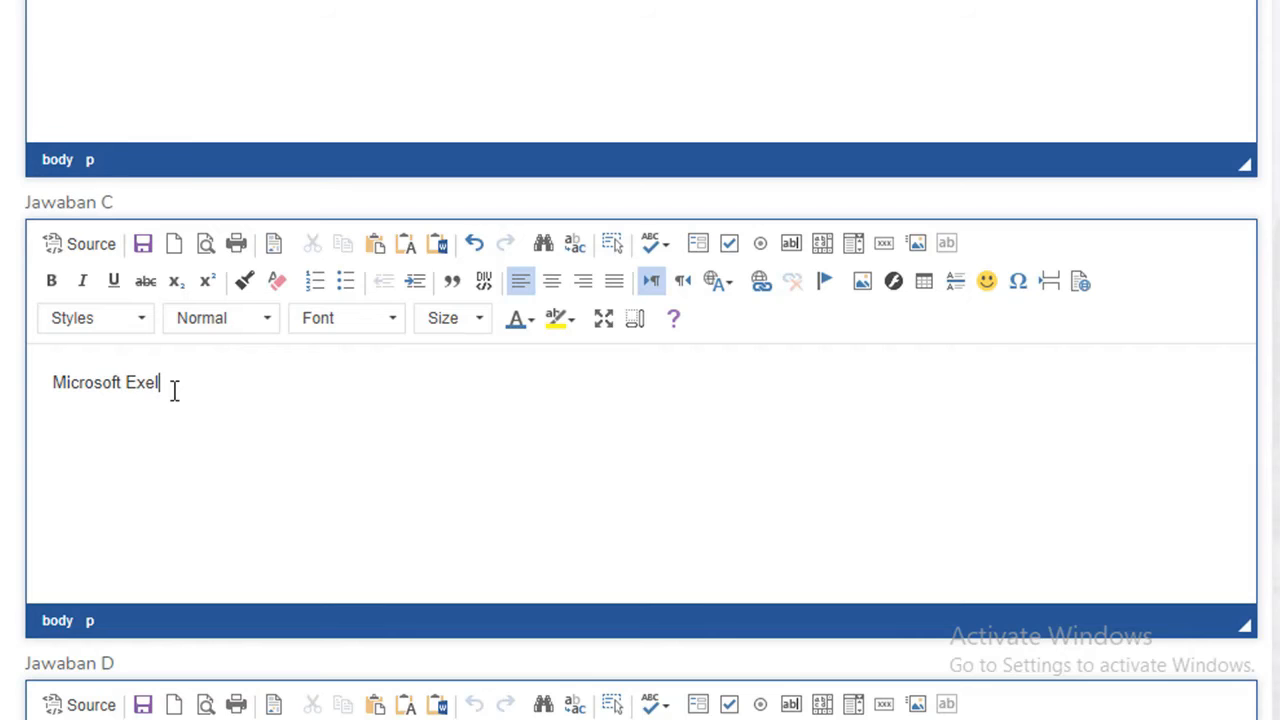
# Step: Enter answers D and E: Microsoft PowerPoint and Microsoft Office
pyautogui.scroll(-5, 280, 297)
pyautogui.click(146, 340)
pyautogui.write('Microsoft Power')
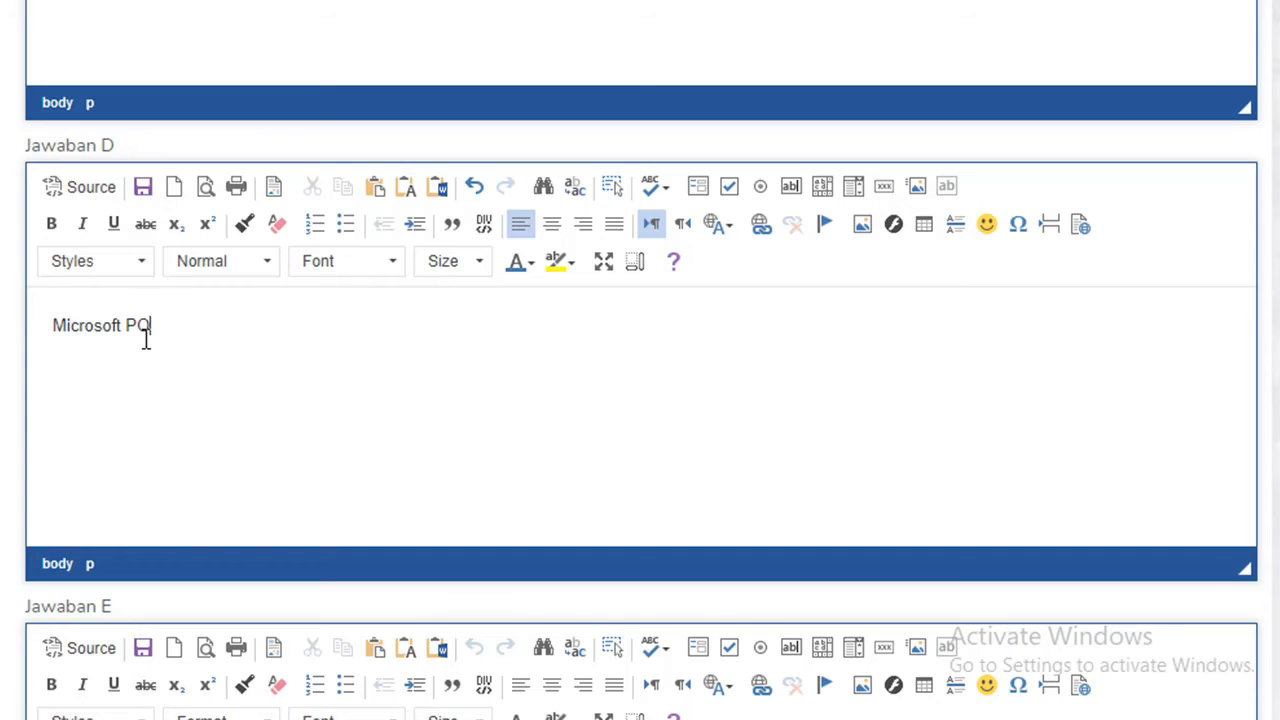
pyautogui.press('BackSpace')
pyautogui.press('BackSpace')
pyautogui.press('BackSpace')
pyautogui.press('BackSpace')
pyautogui.write('owerpoPoint')
pyautogui.scroll(-4, 180, 374)
pyautogui.click(148, 416)
pyautogui.write('M')
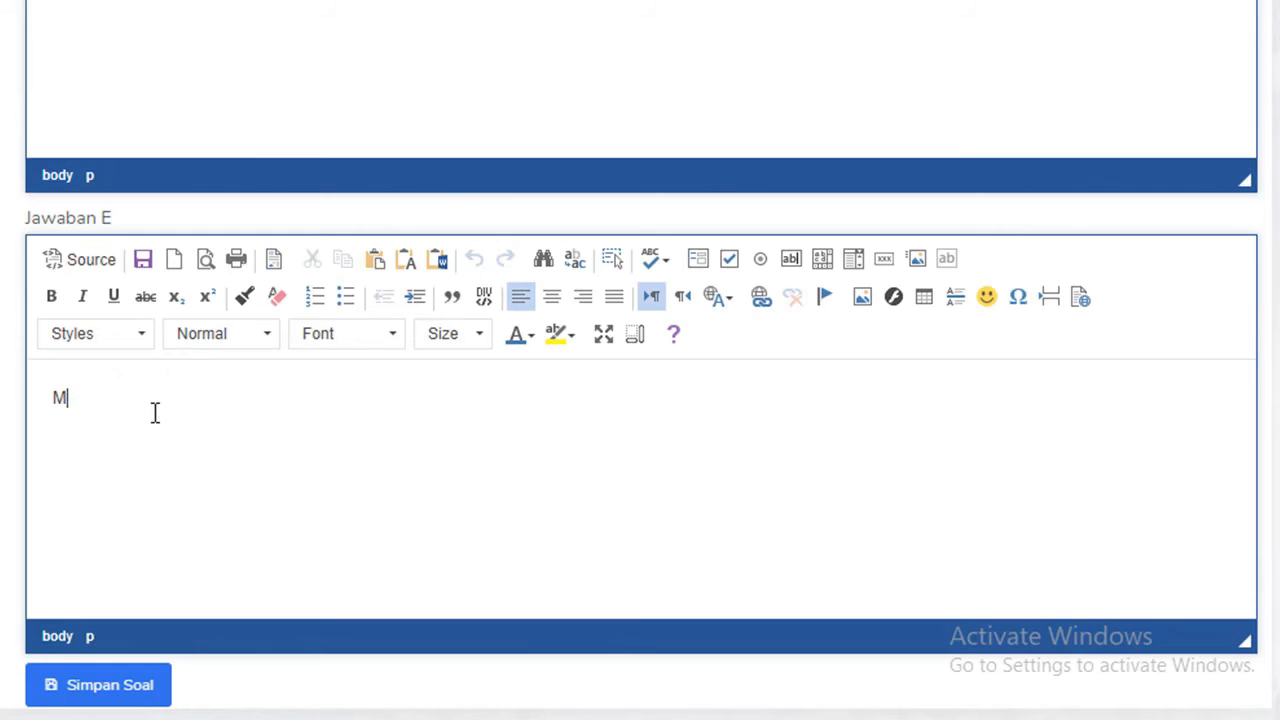
pyautogui.write('icrosof')
pyautogui.write('ft Office')
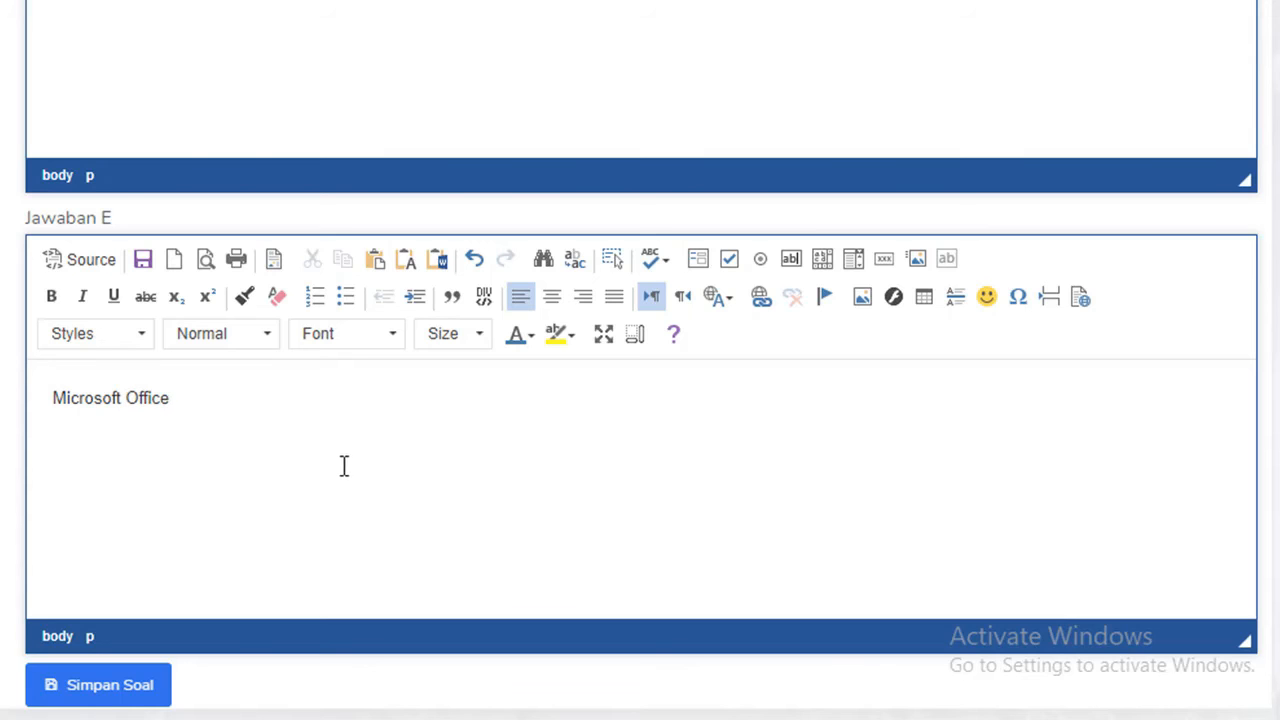
pyautogui.scroll(-1, 280, 401)
pyautogui.scroll(-2, 270, 450)
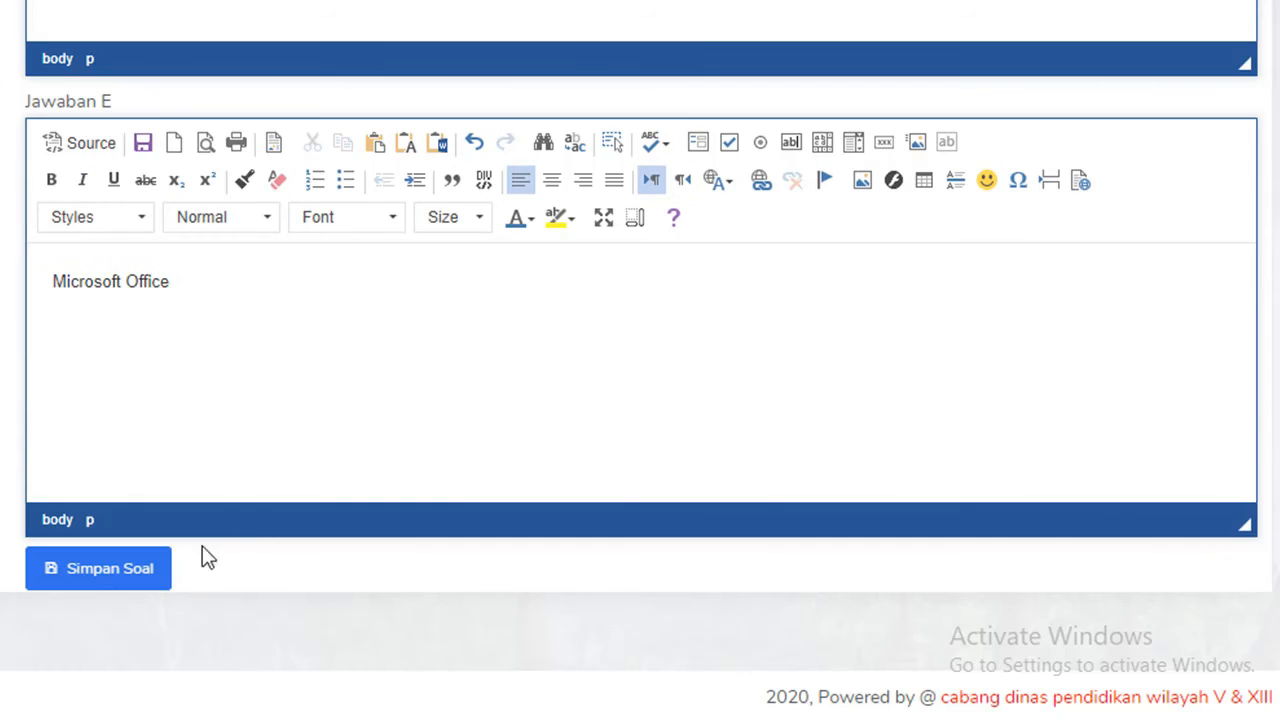
# Step: Save question 2 and return to the package list, where package 68 shows 2 questions
pyautogui.click(106, 580)
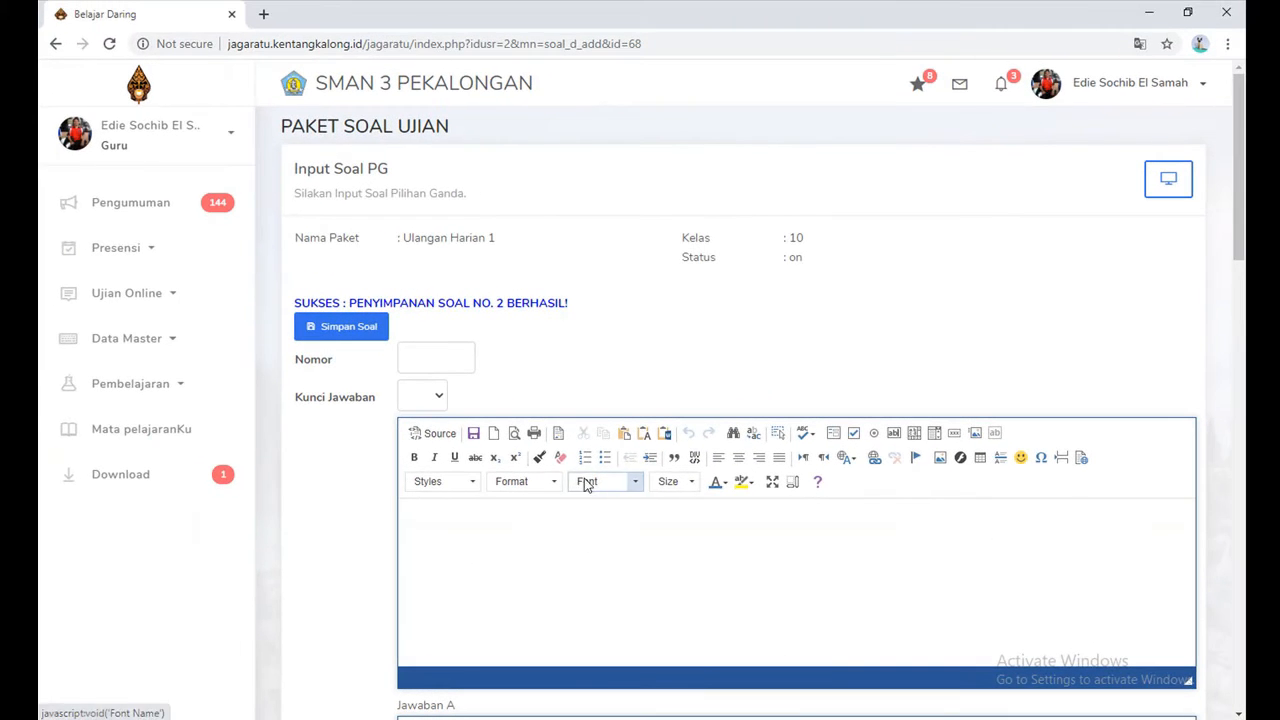
pyautogui.click(440, 357)
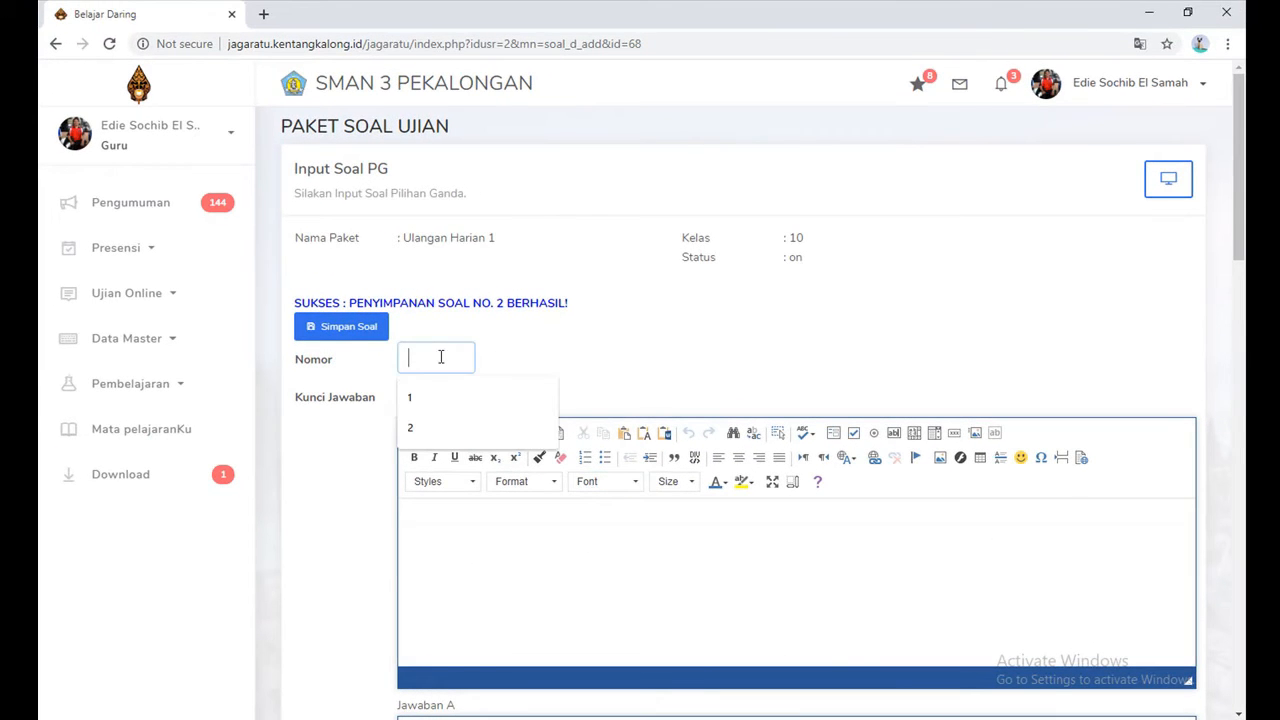
pyautogui.click(577, 352)
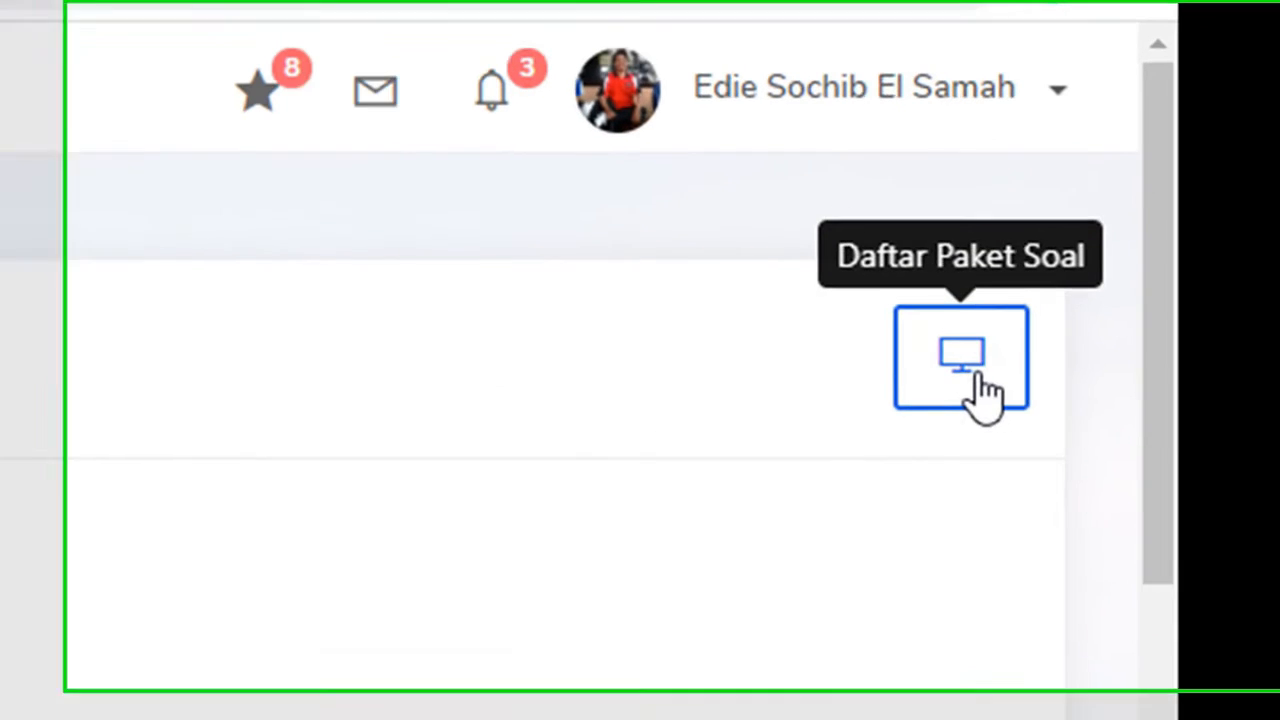
pyautogui.click(978, 381)
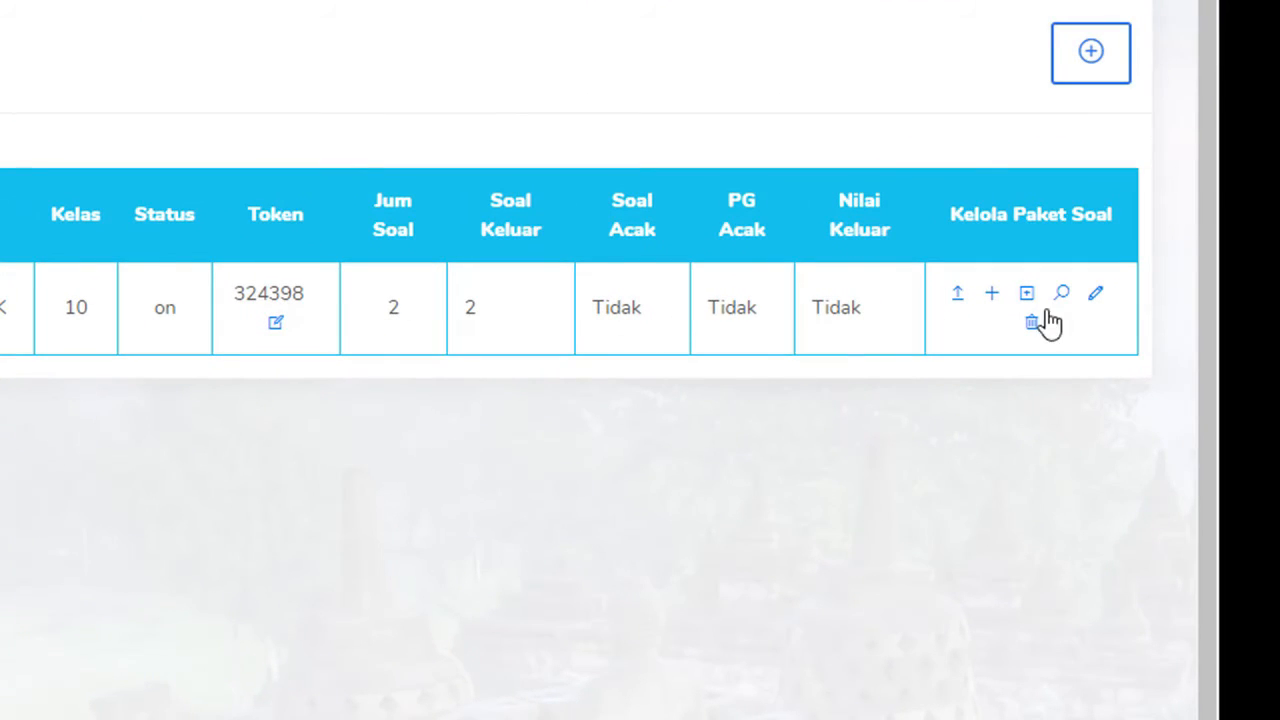
pyautogui.click(1064, 300)
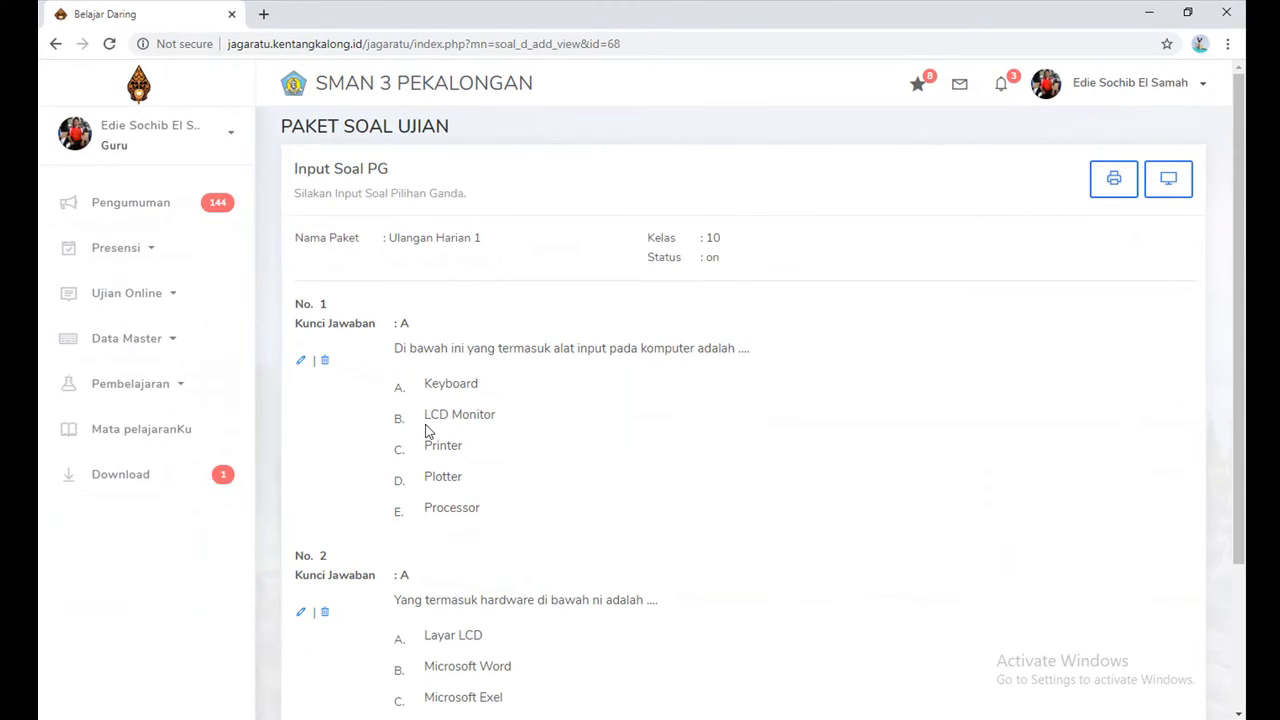
pyautogui.scroll(-2, 477, 368)
pyautogui.scroll(2, 480, 371)
pyautogui.click(1173, 190)
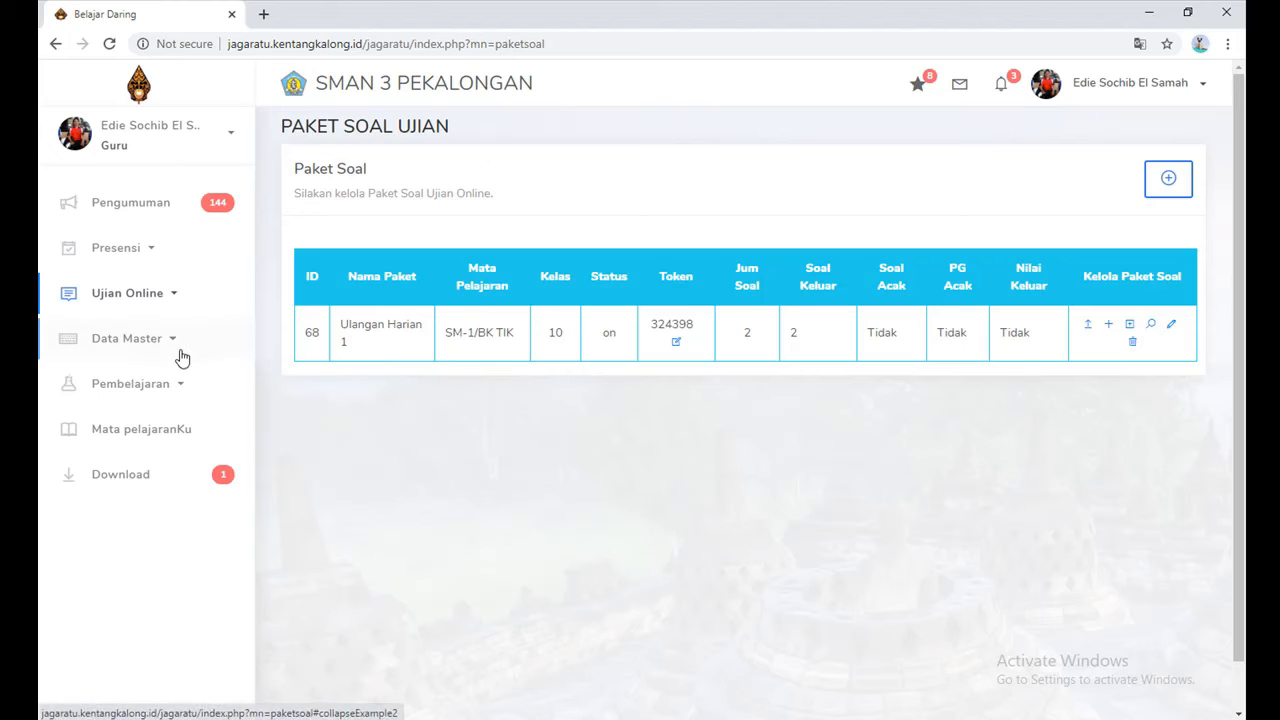
# Step: Note question package ID 68, then go to the empty Jadwal Ujian page under Ujian Online
pyautogui.click(172, 298)
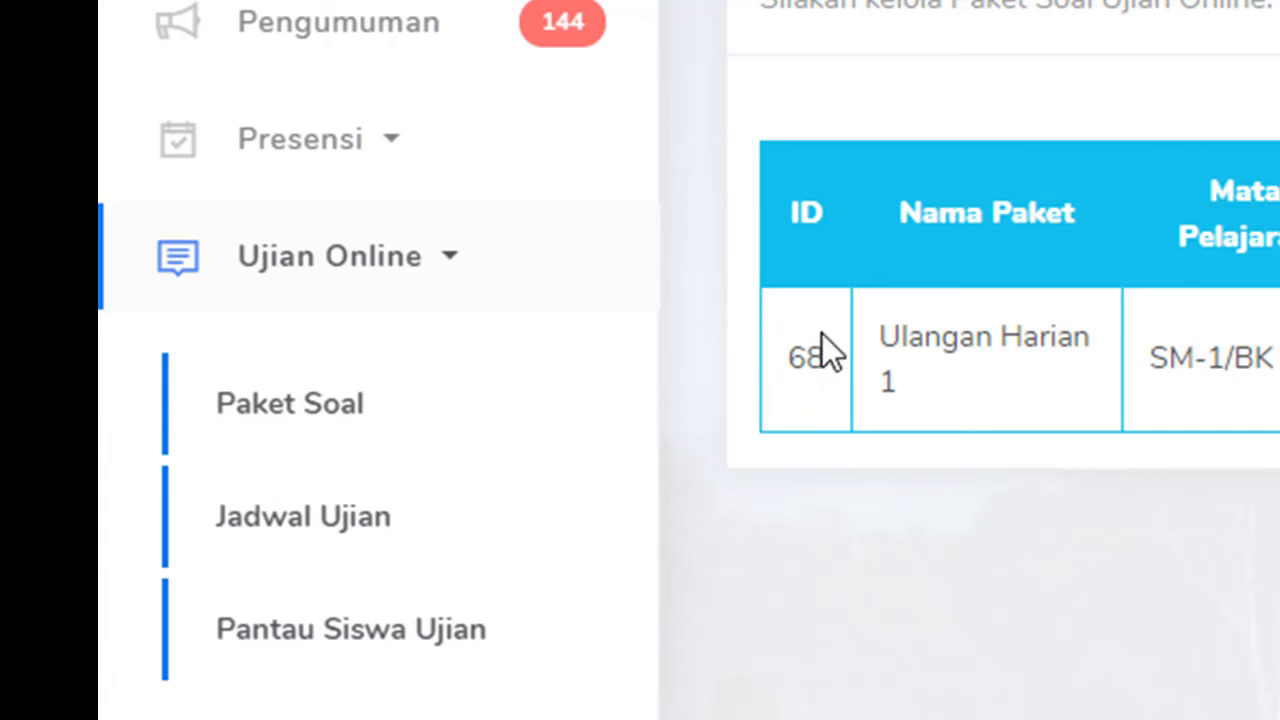
pyautogui.moveTo(787, 361); pyautogui.dragTo(838, 362)
pyautogui.click(814, 423)
pyautogui.click(375, 530)
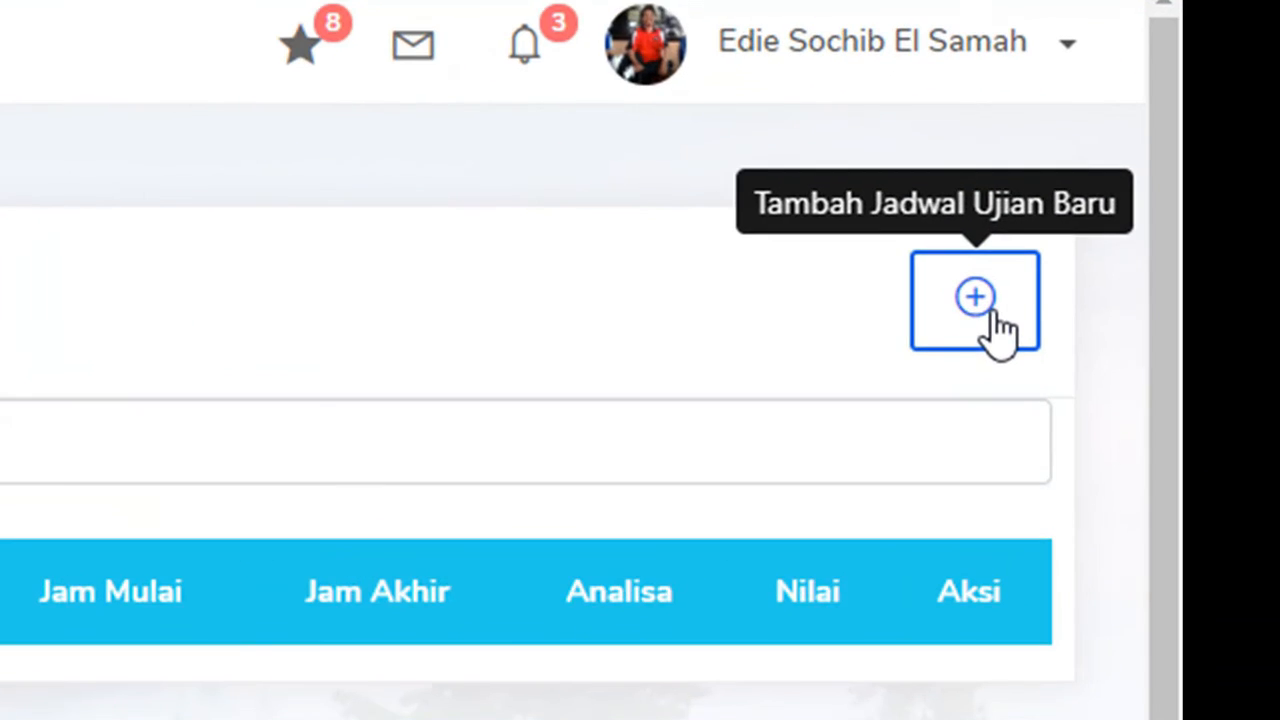
# Step: Start a new exam schedule for package ID 68 and class 10-X IPS 1
pyautogui.click(1000, 330)
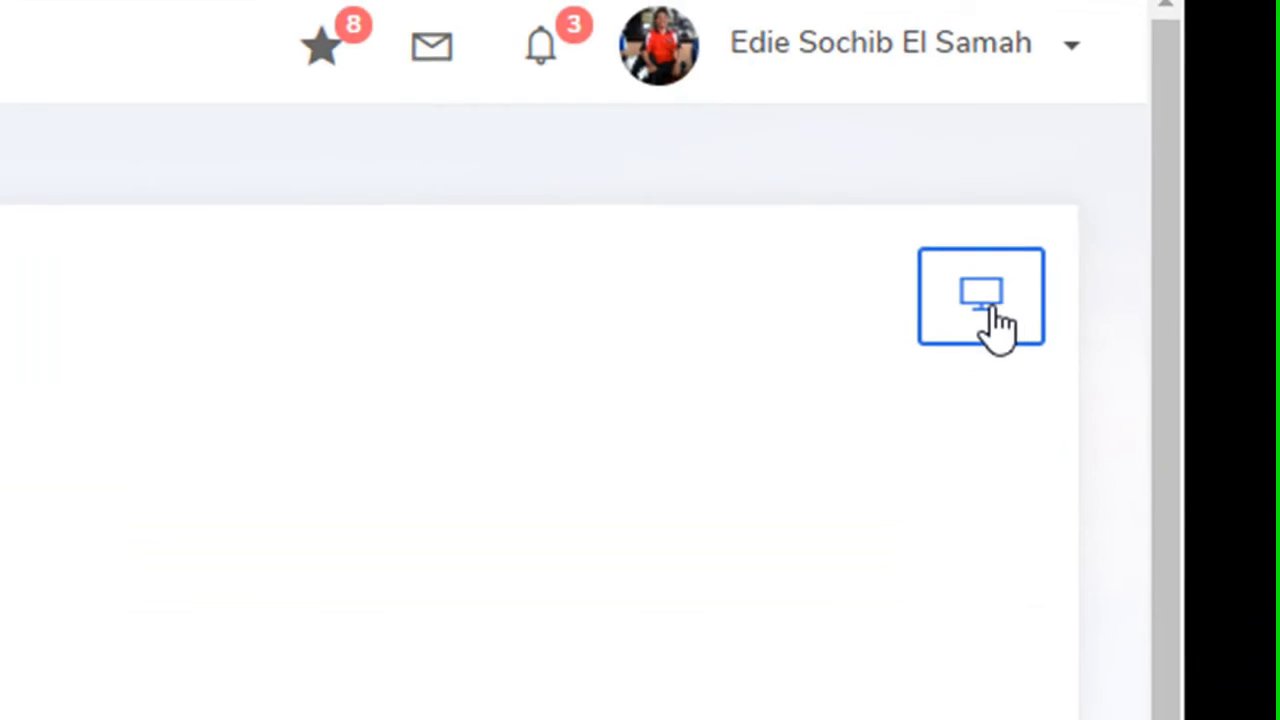
pyautogui.click(363, 256)
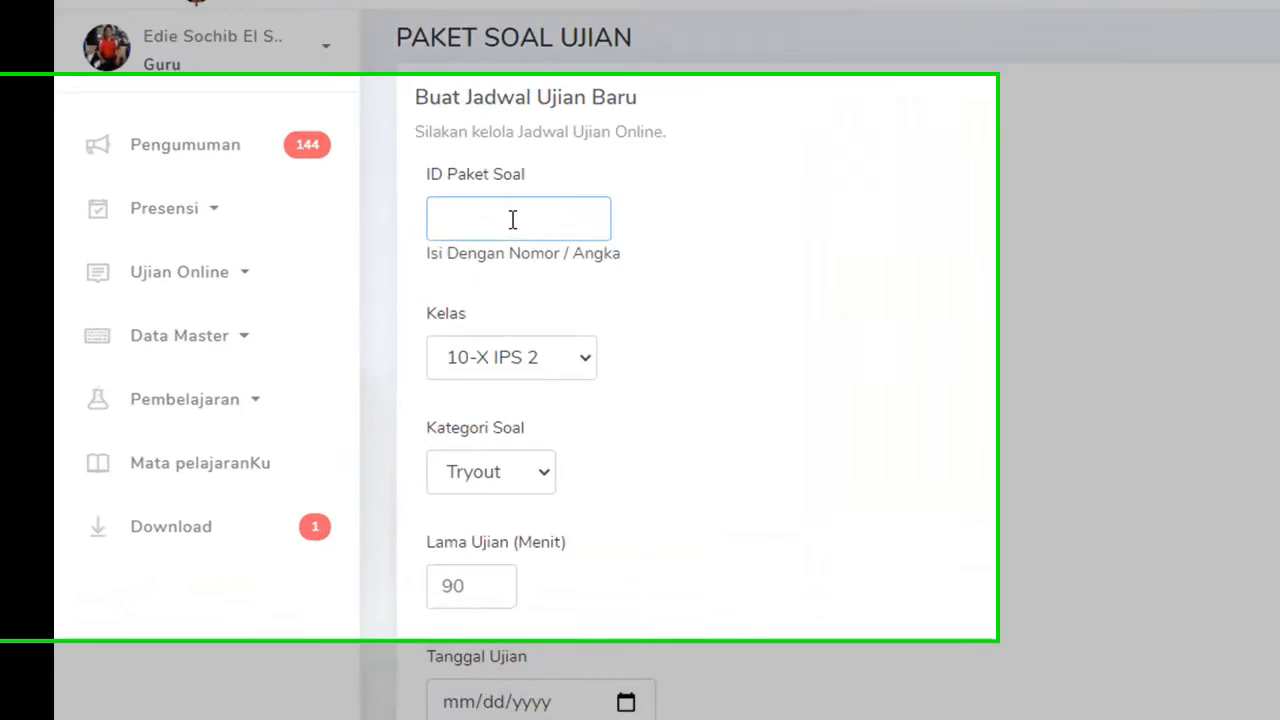
pyautogui.write('68')
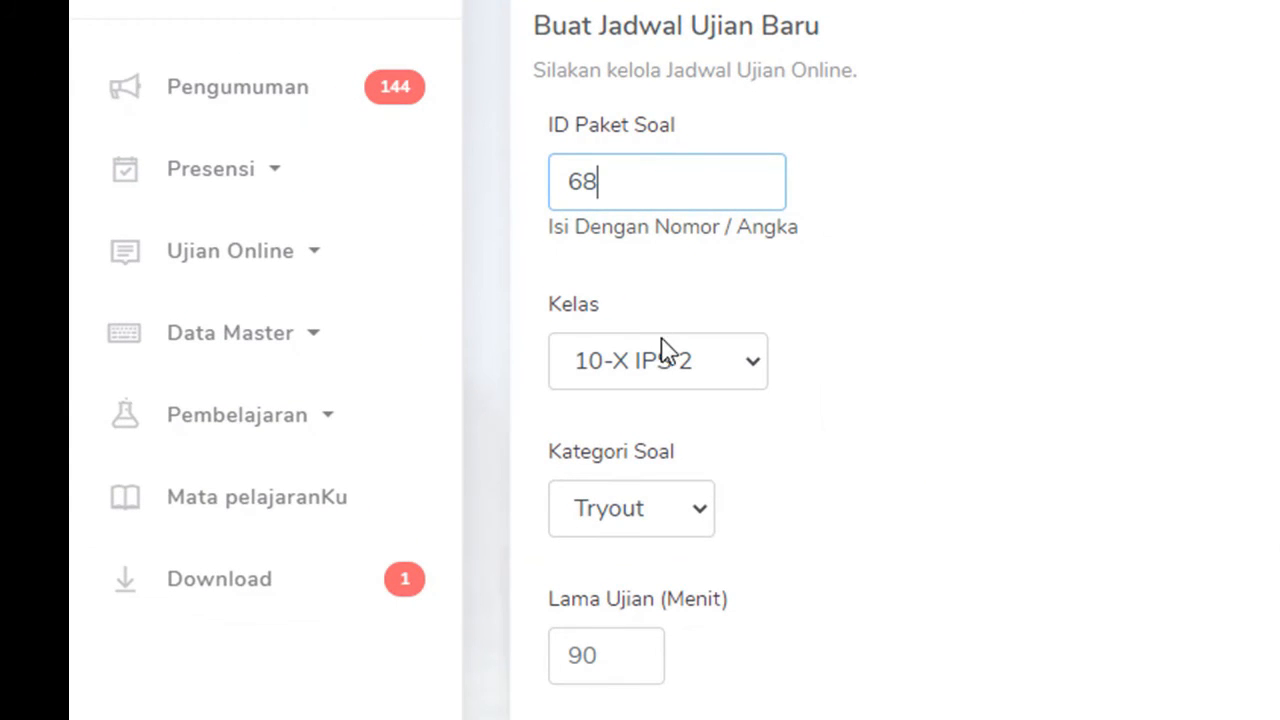
pyautogui.click(751, 365)
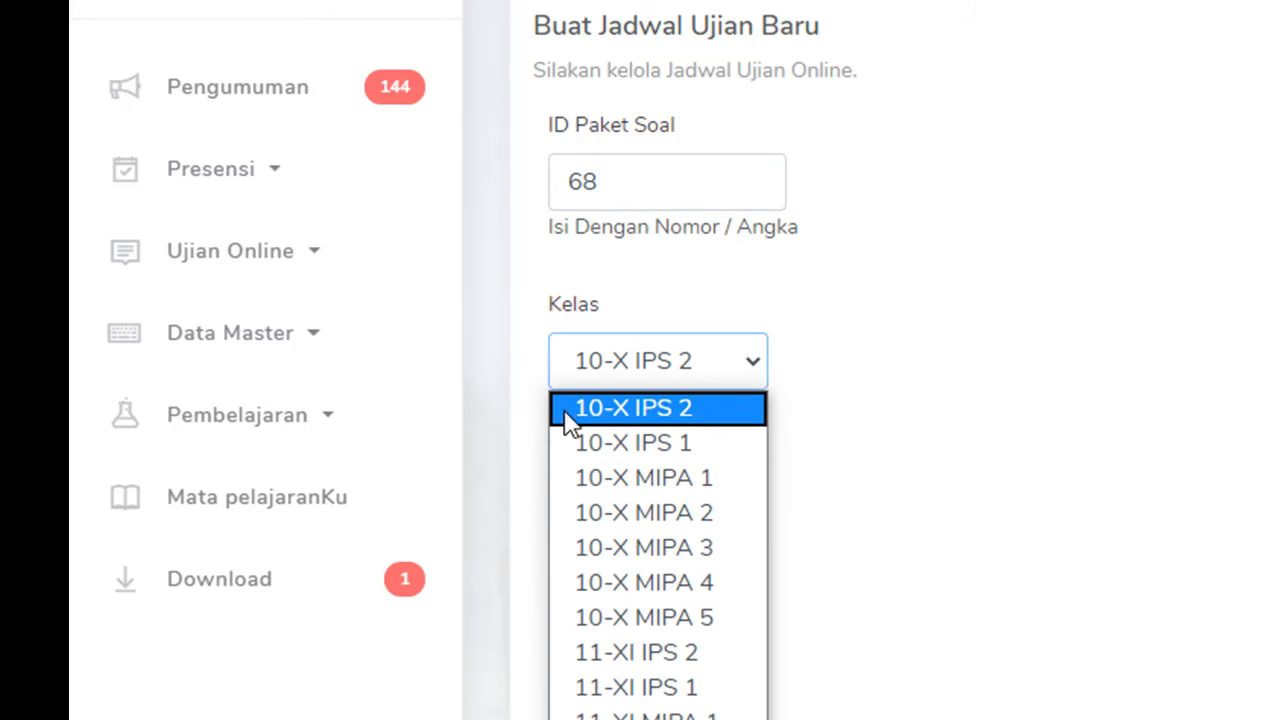
pyautogui.click(669, 443)
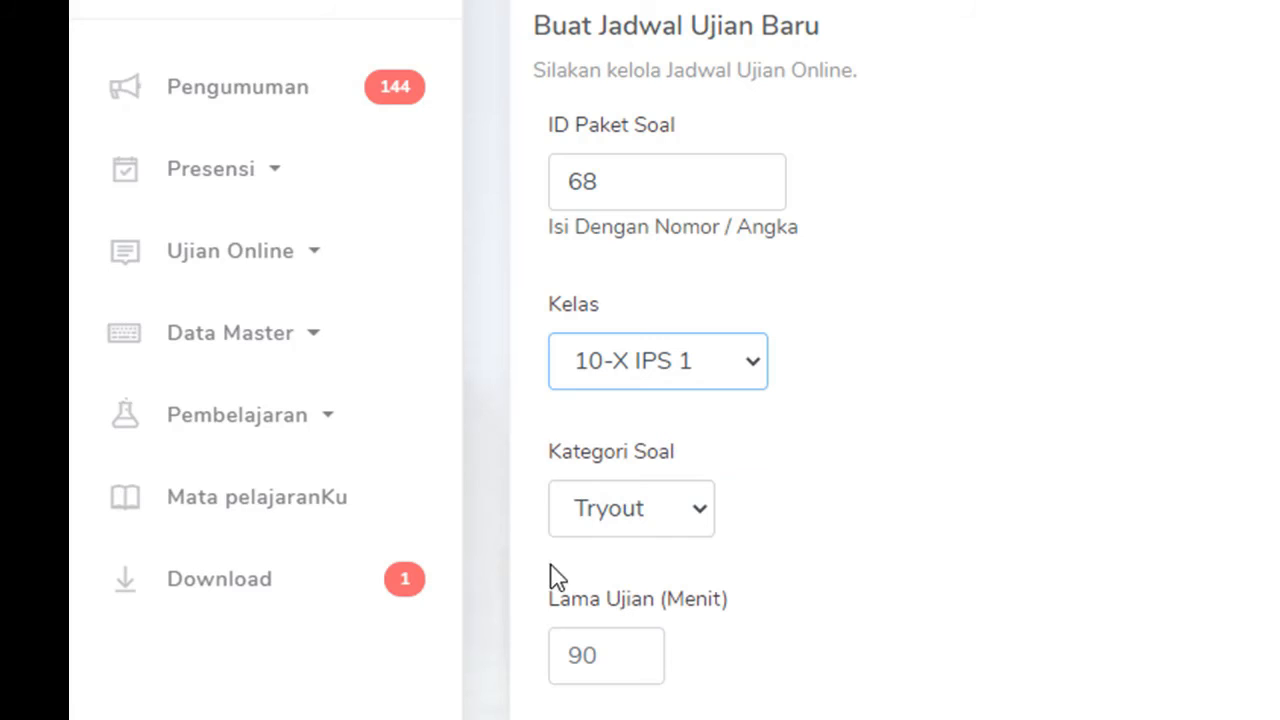
# Step: Set category UH, a 10-minute duration and exam date 18 June 2020
pyautogui.click(701, 516)
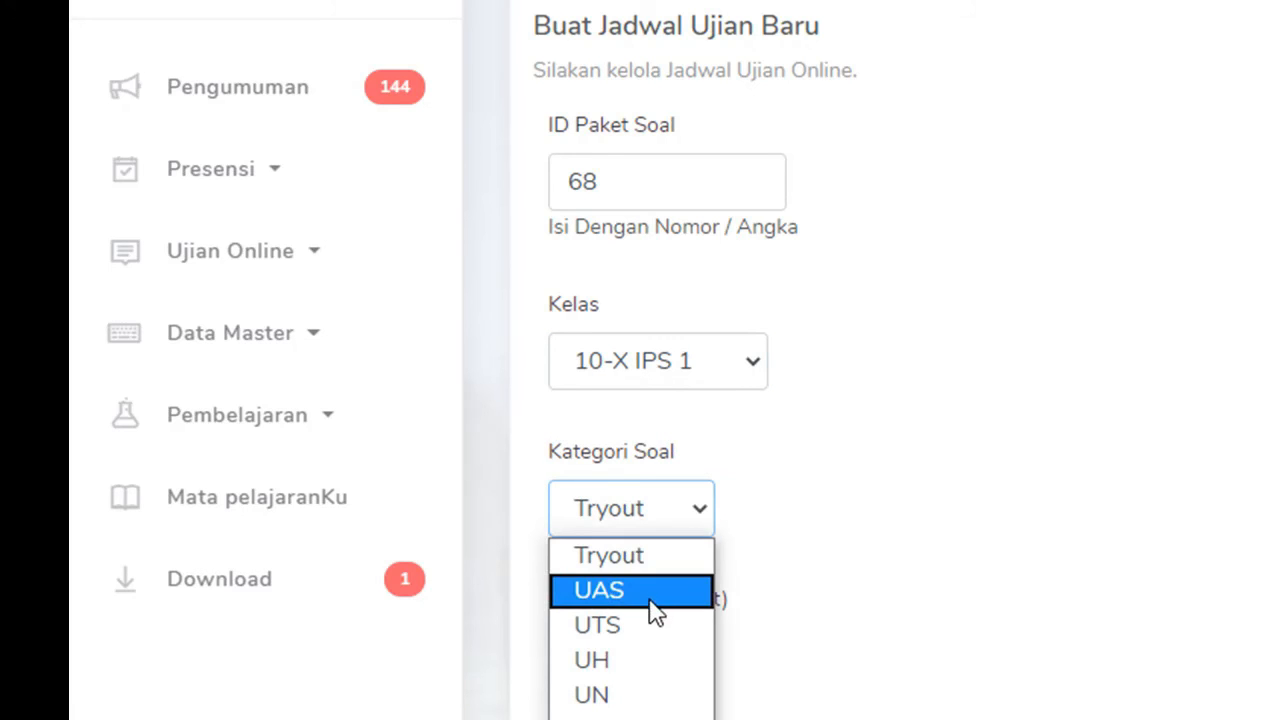
pyautogui.click(664, 666)
pyautogui.scroll(-2, 610, 550)
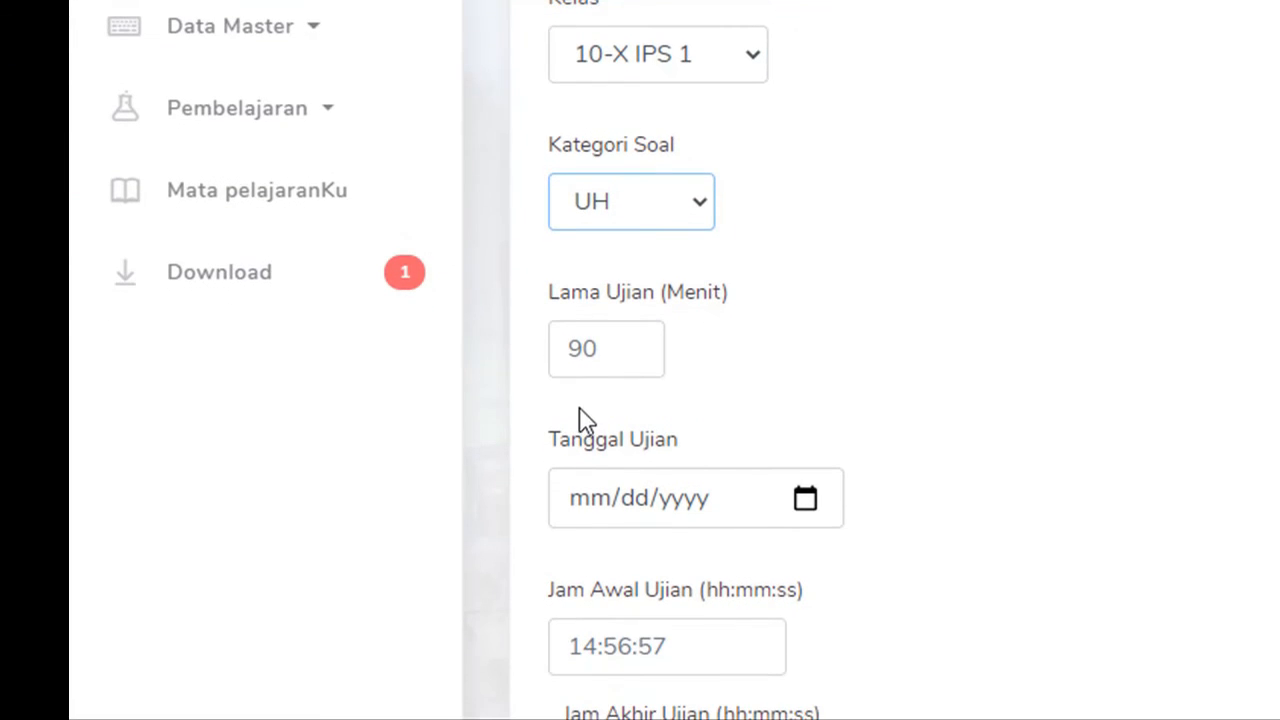
pyautogui.click(632, 343)
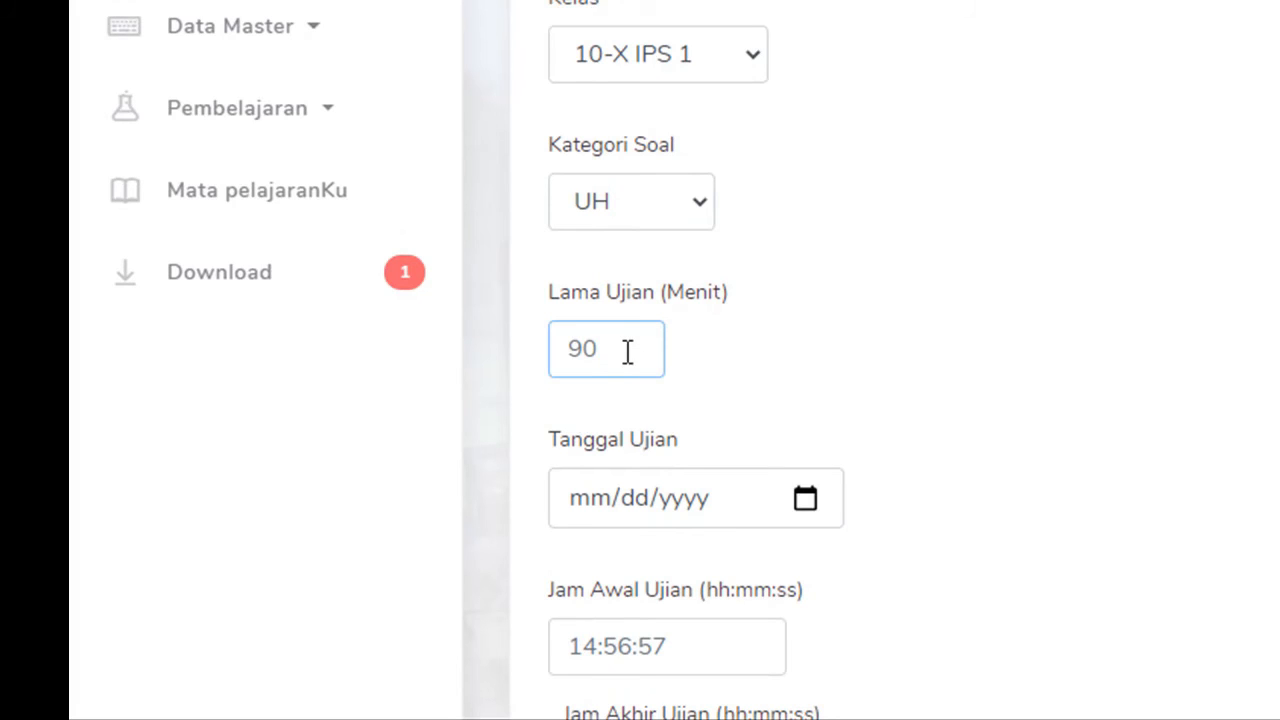
pyautogui.write('10')
pyautogui.click(806, 499)
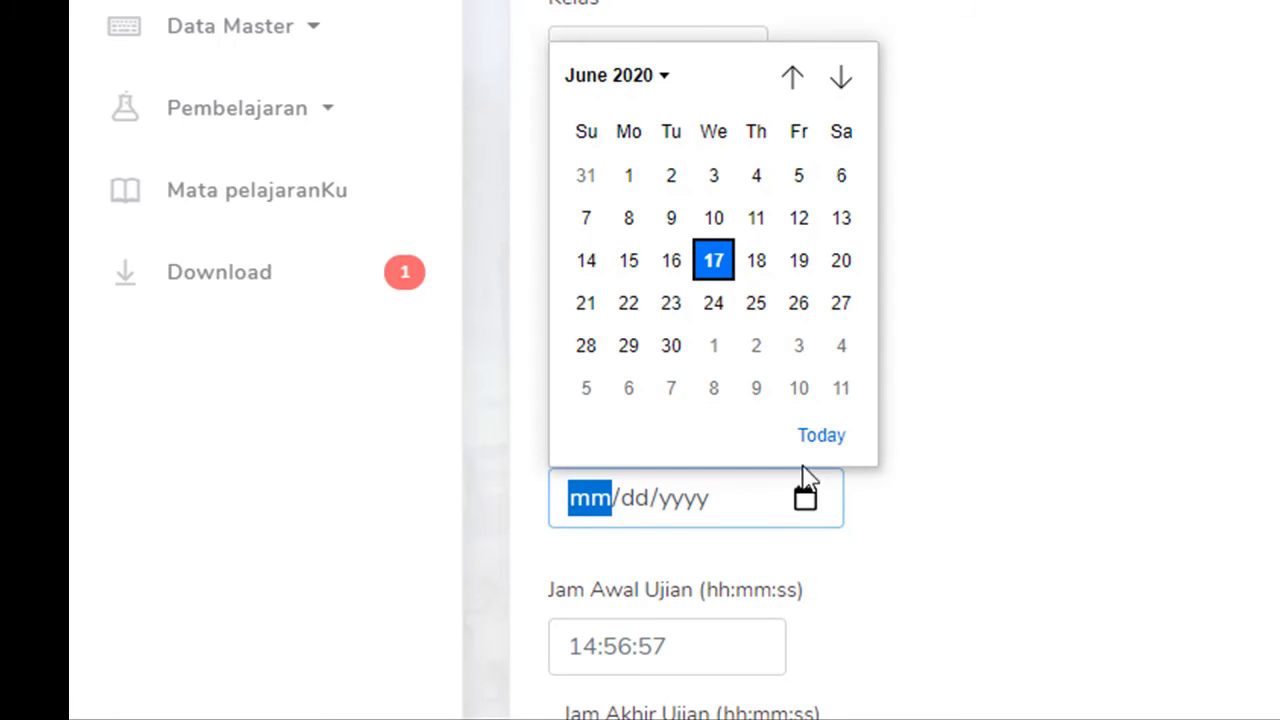
pyautogui.click(760, 262)
# Step: Set the exam start time to 07:00:00 and end time to 07:10:00
pyautogui.scroll(-3, 935, 378)
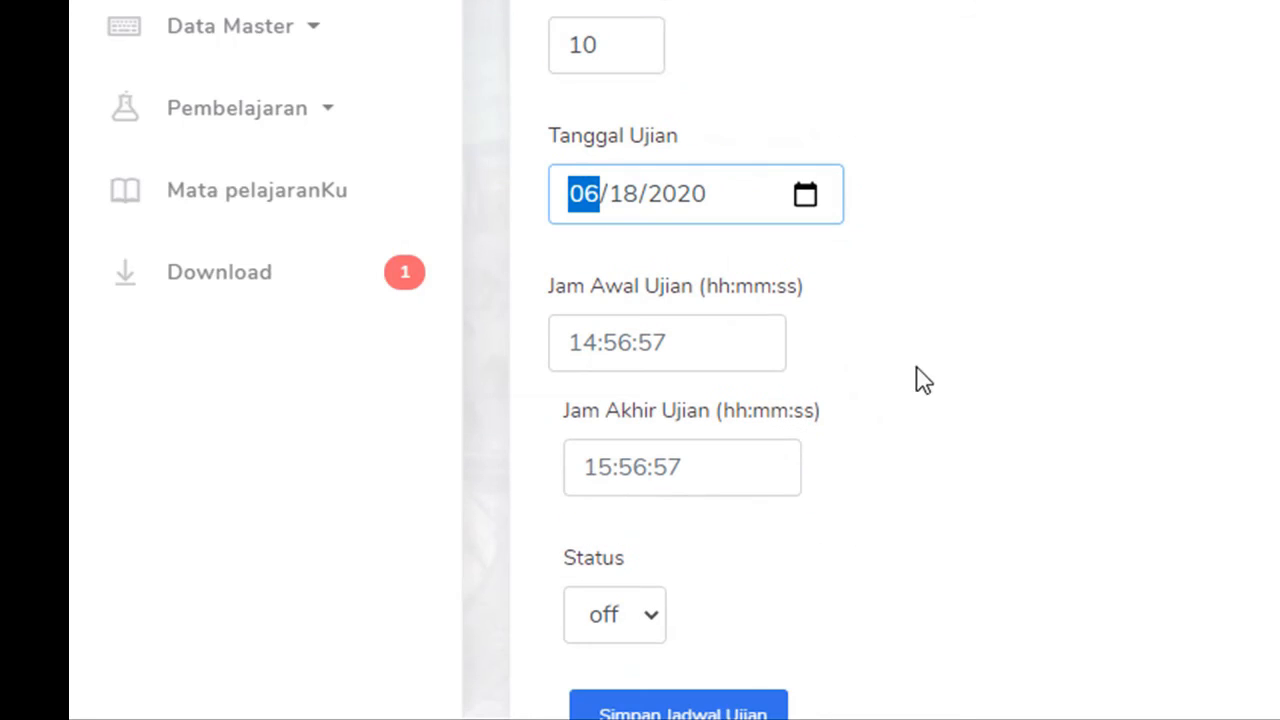
pyautogui.click(700, 343)
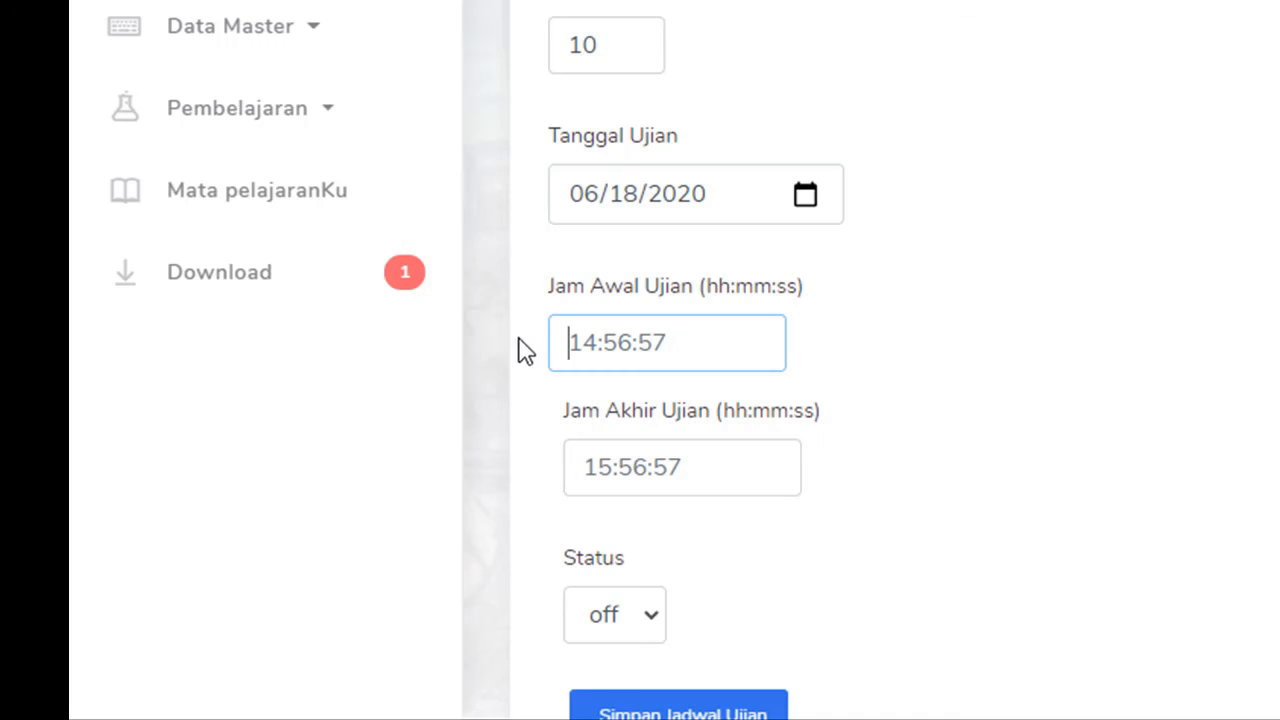
pyautogui.write('07')
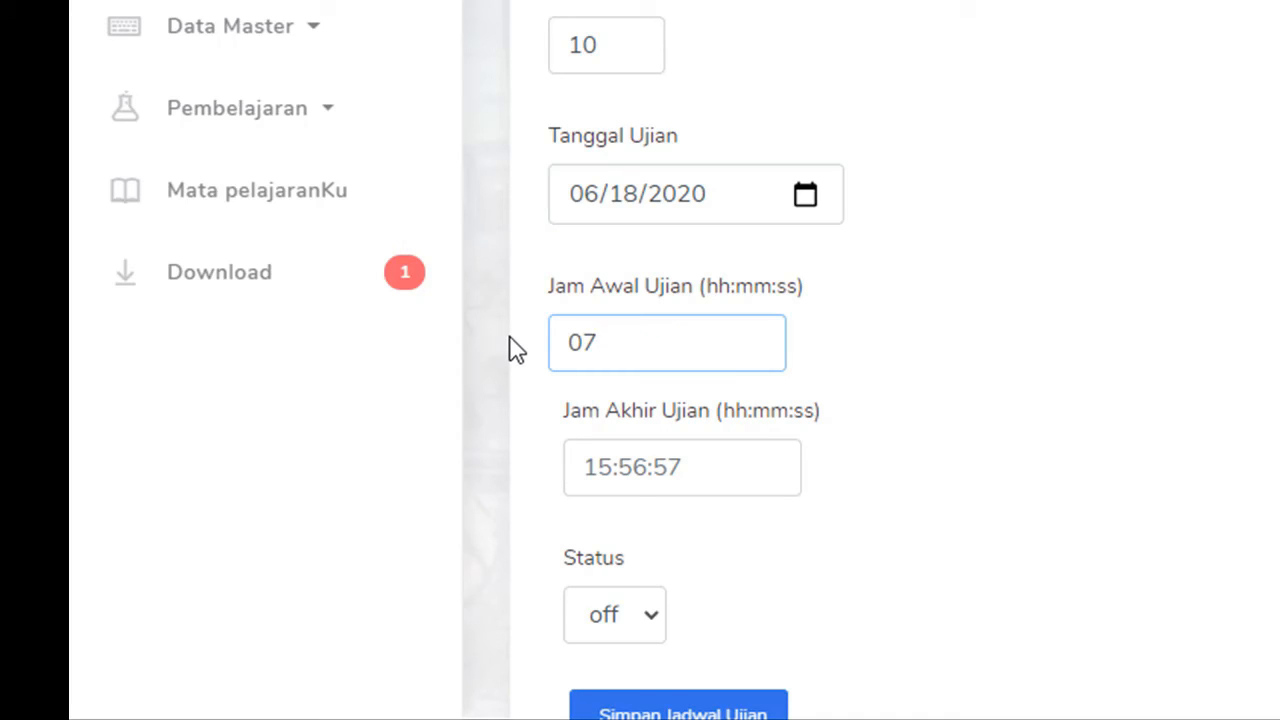
pyautogui.write(':00:00')
pyautogui.click(603, 467)
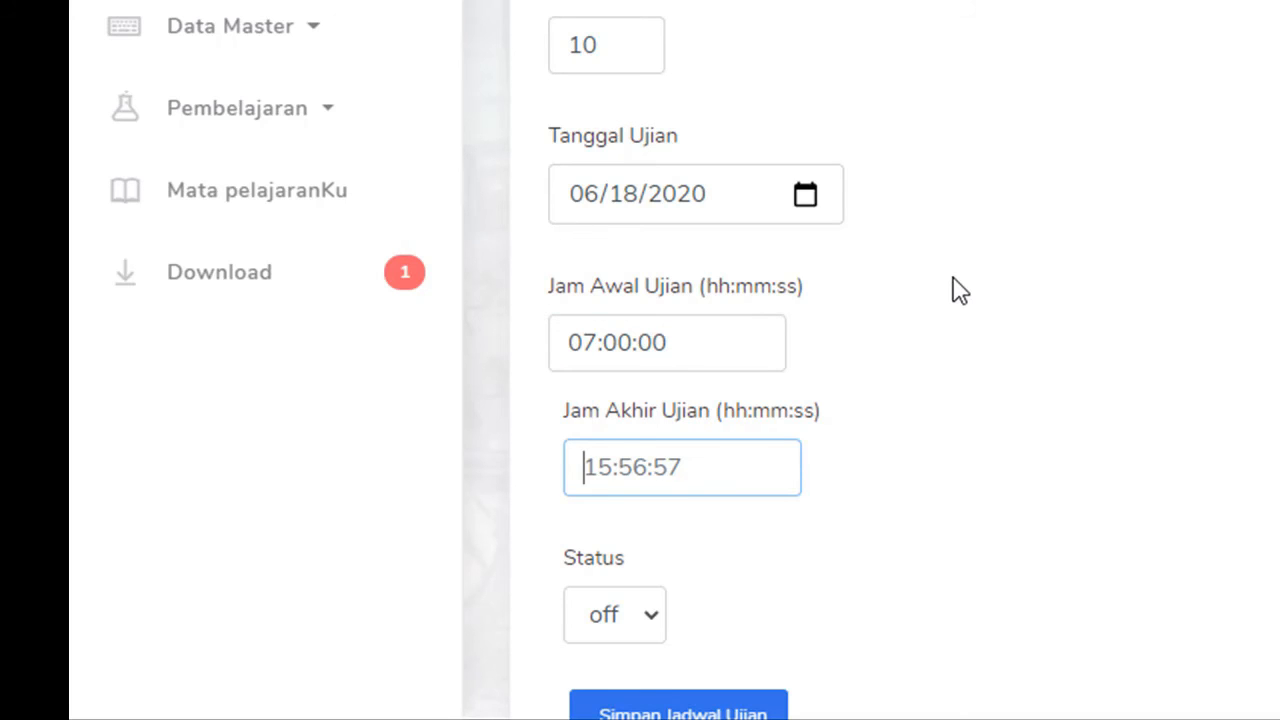
pyautogui.write('07:10:00')
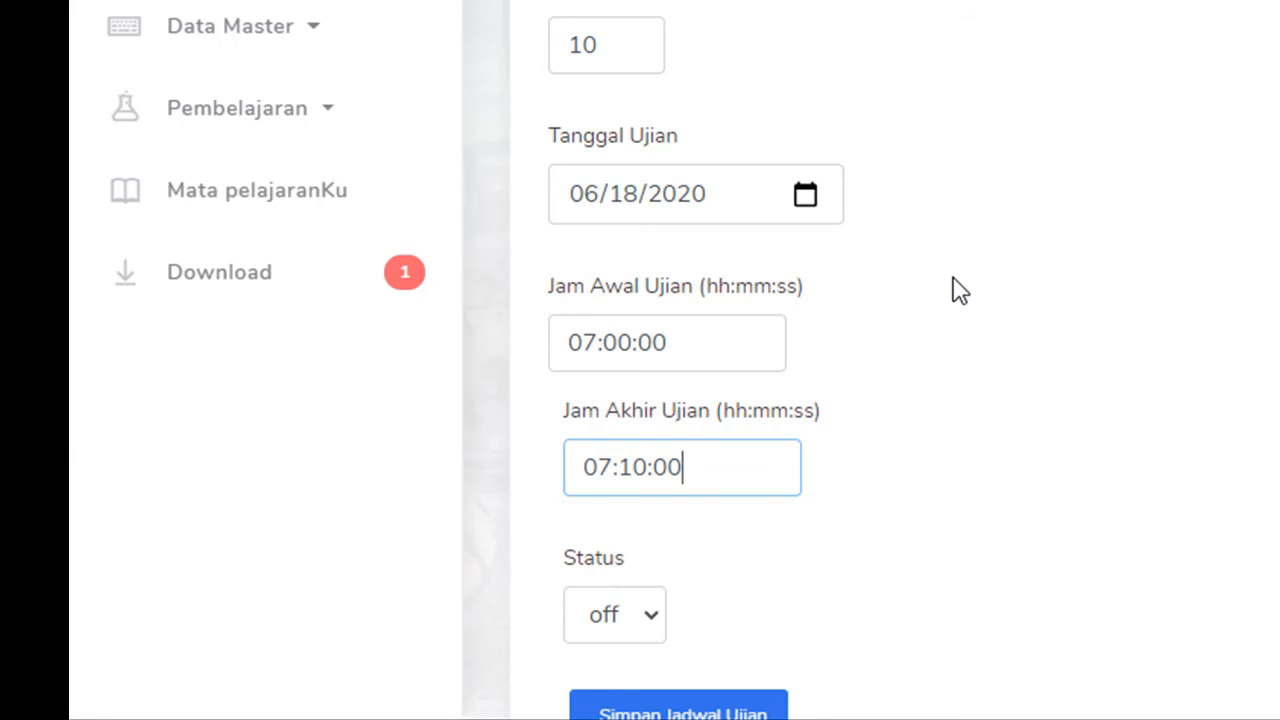
# Step: Set the schedule status to on and save the exam schedule
pyautogui.scroll(-3, 951, 290)
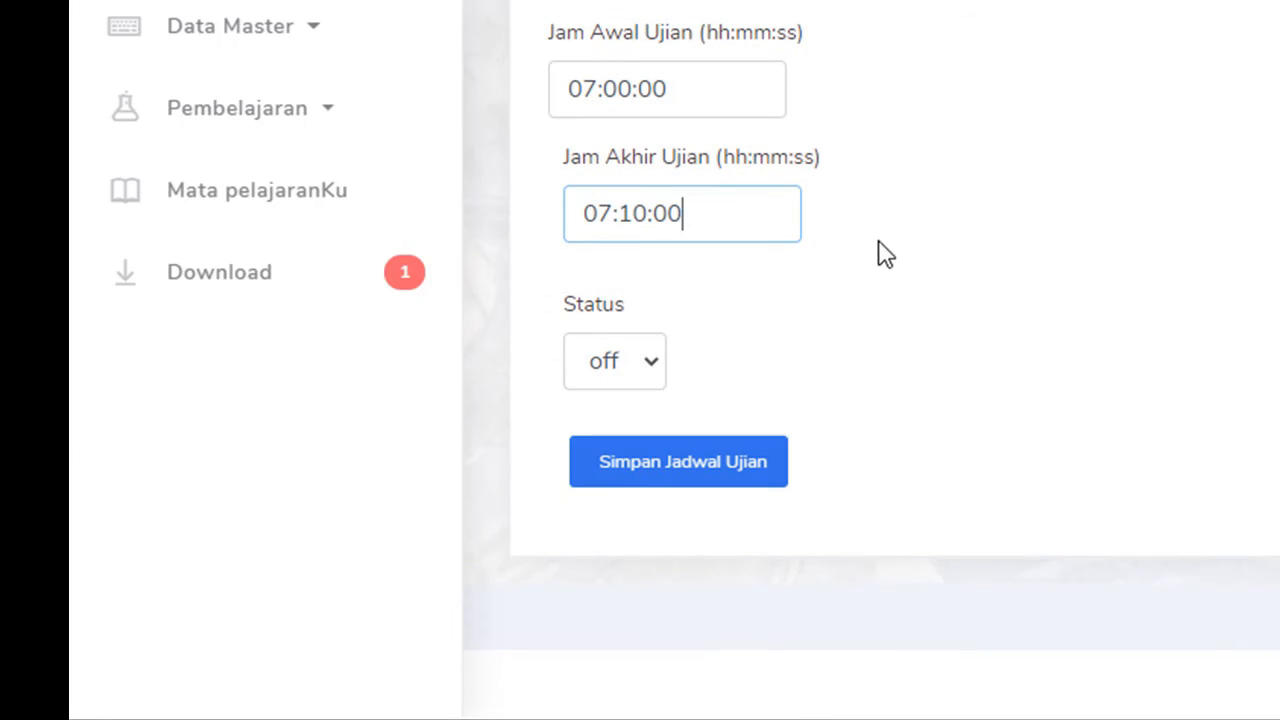
pyautogui.click(654, 368)
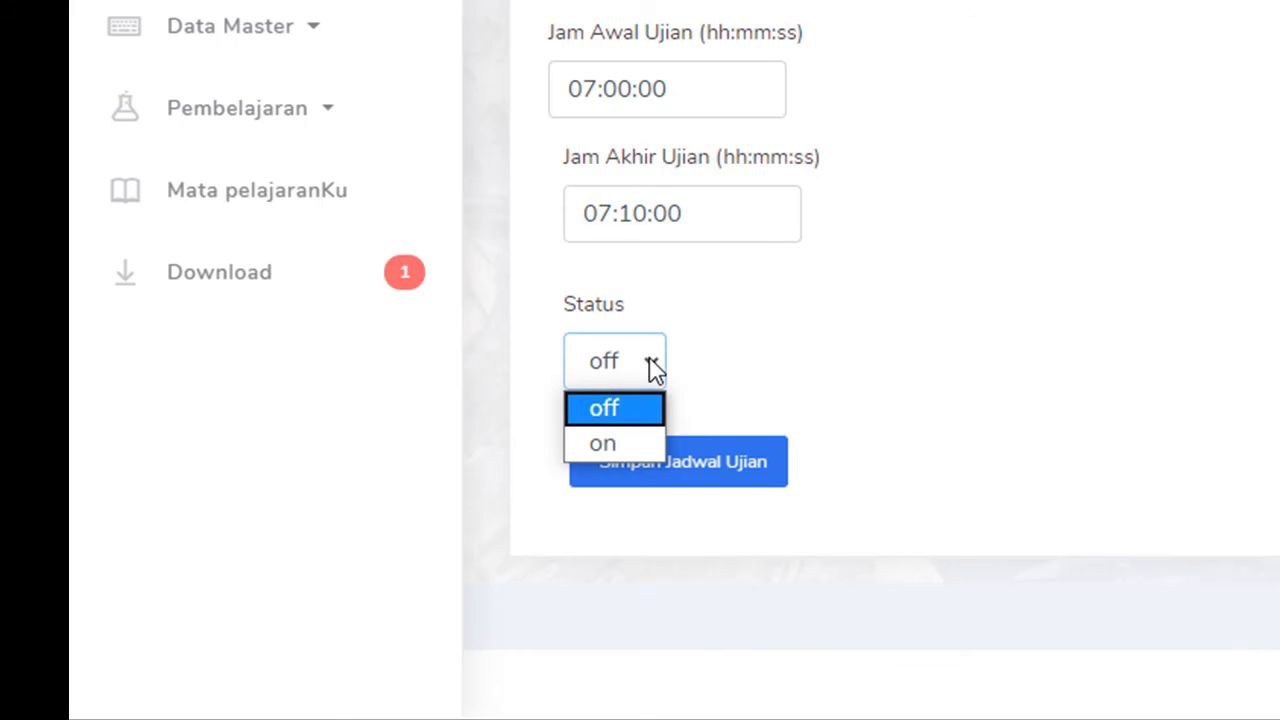
pyautogui.click(617, 441)
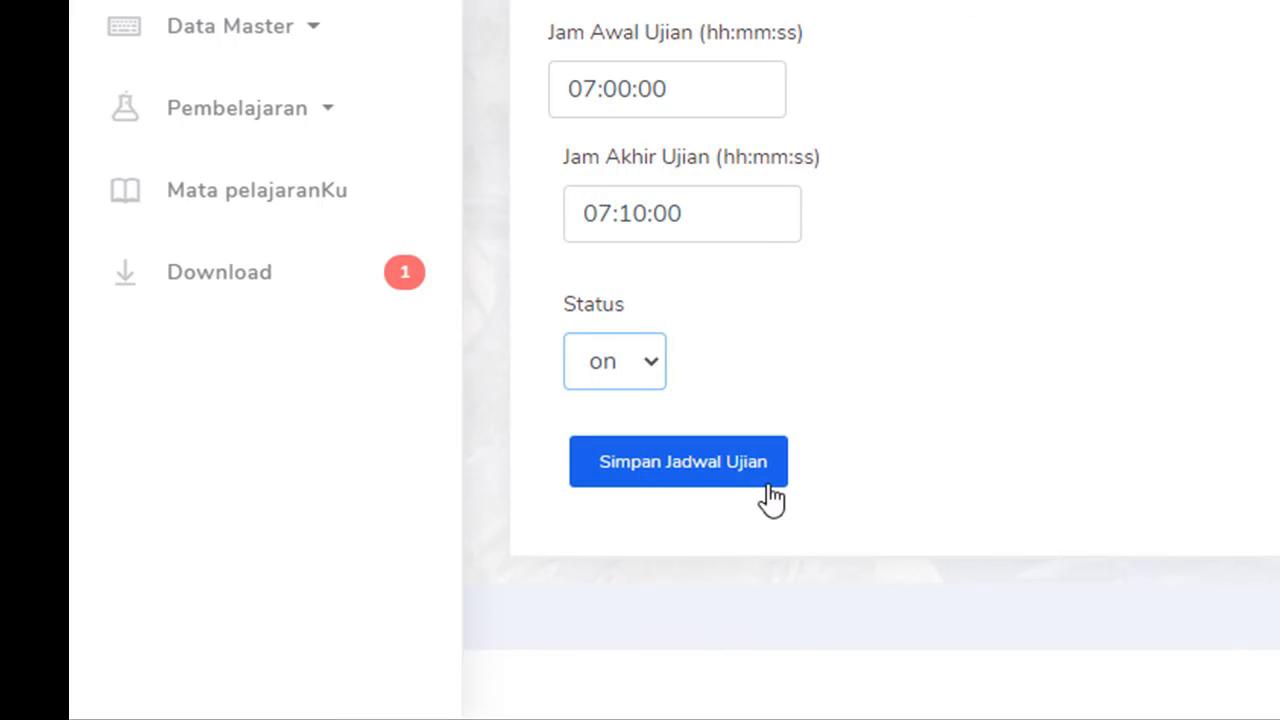
pyautogui.click(733, 470)
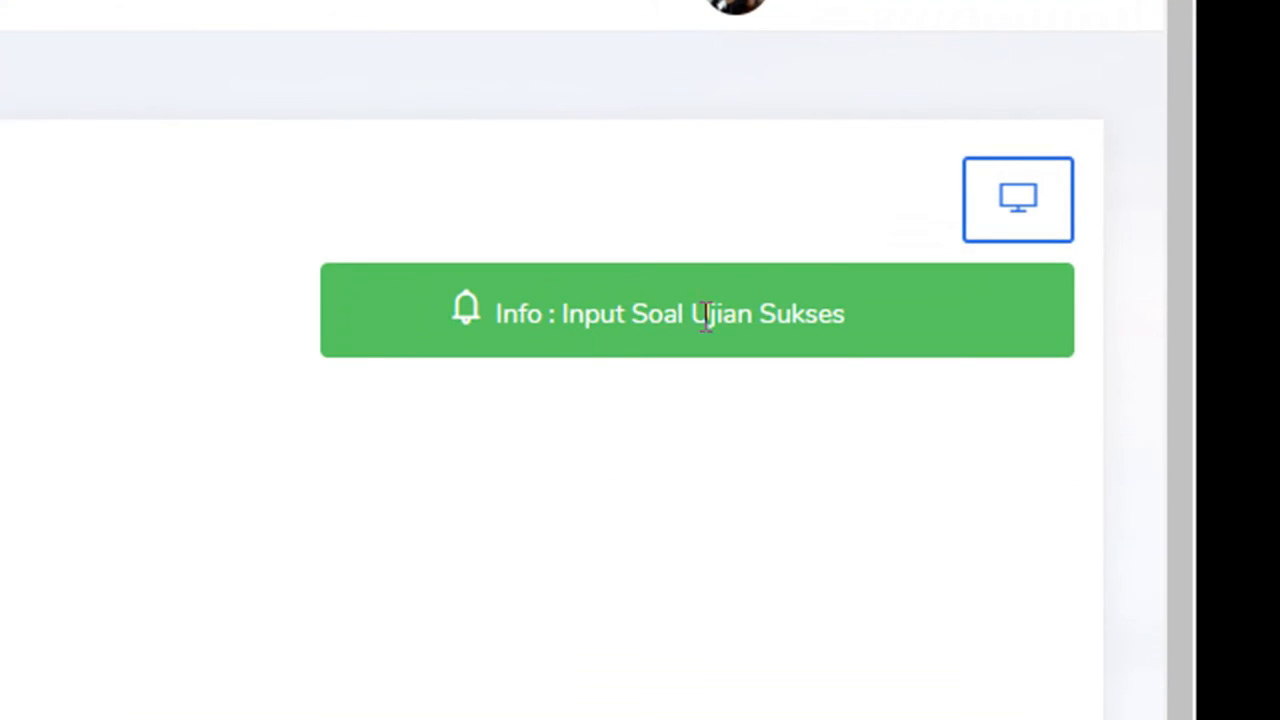
pyautogui.scroll(-4, 515, 324)
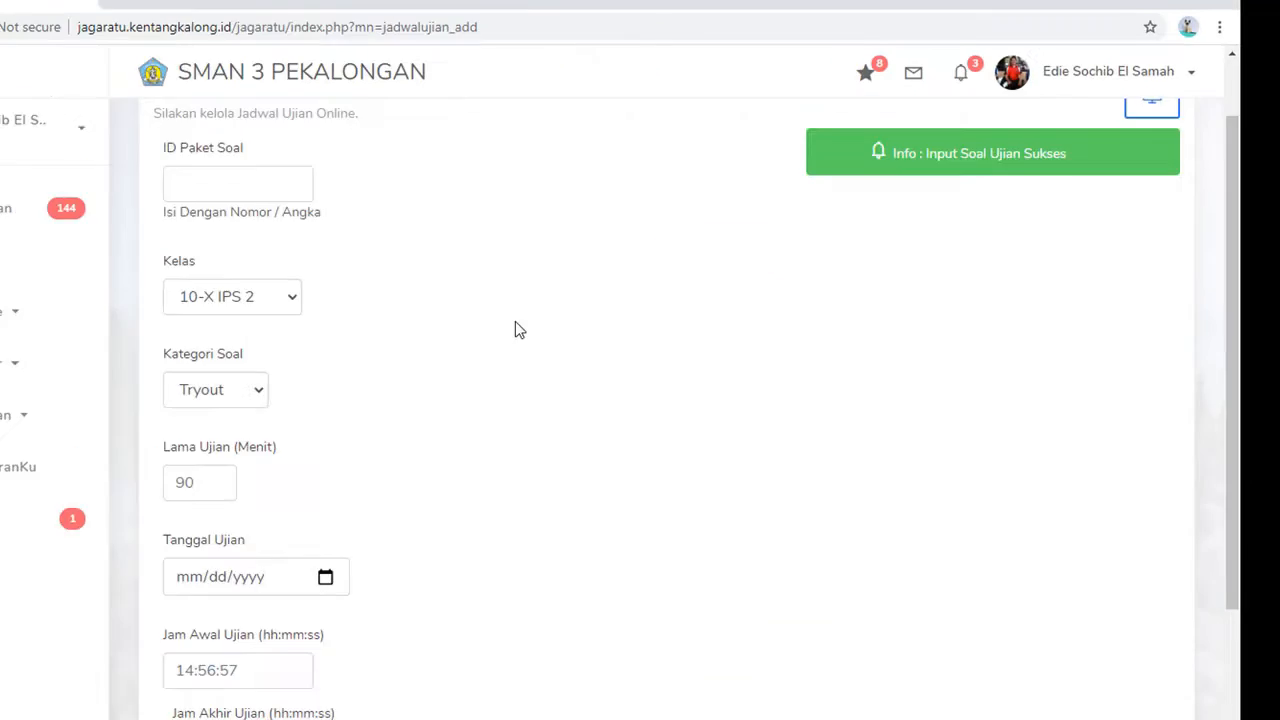
pyautogui.scroll(2, 614, 309)
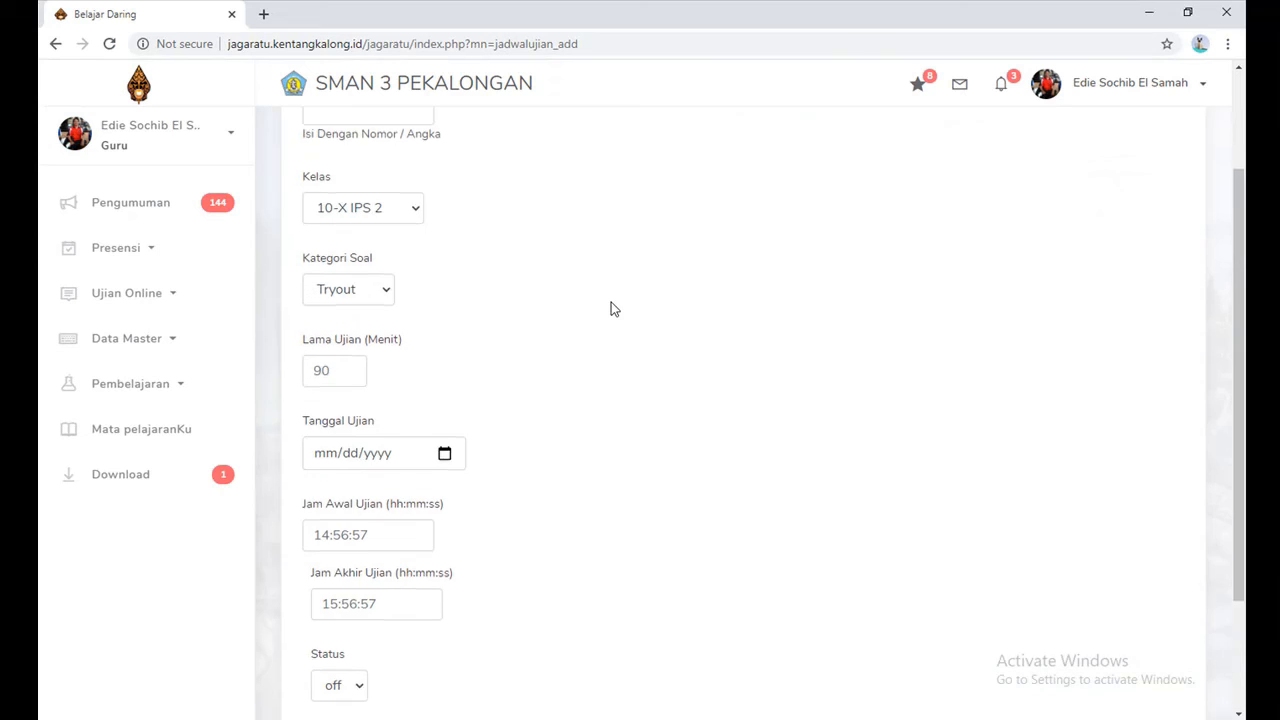
pyautogui.scroll(-1, 605, 329)
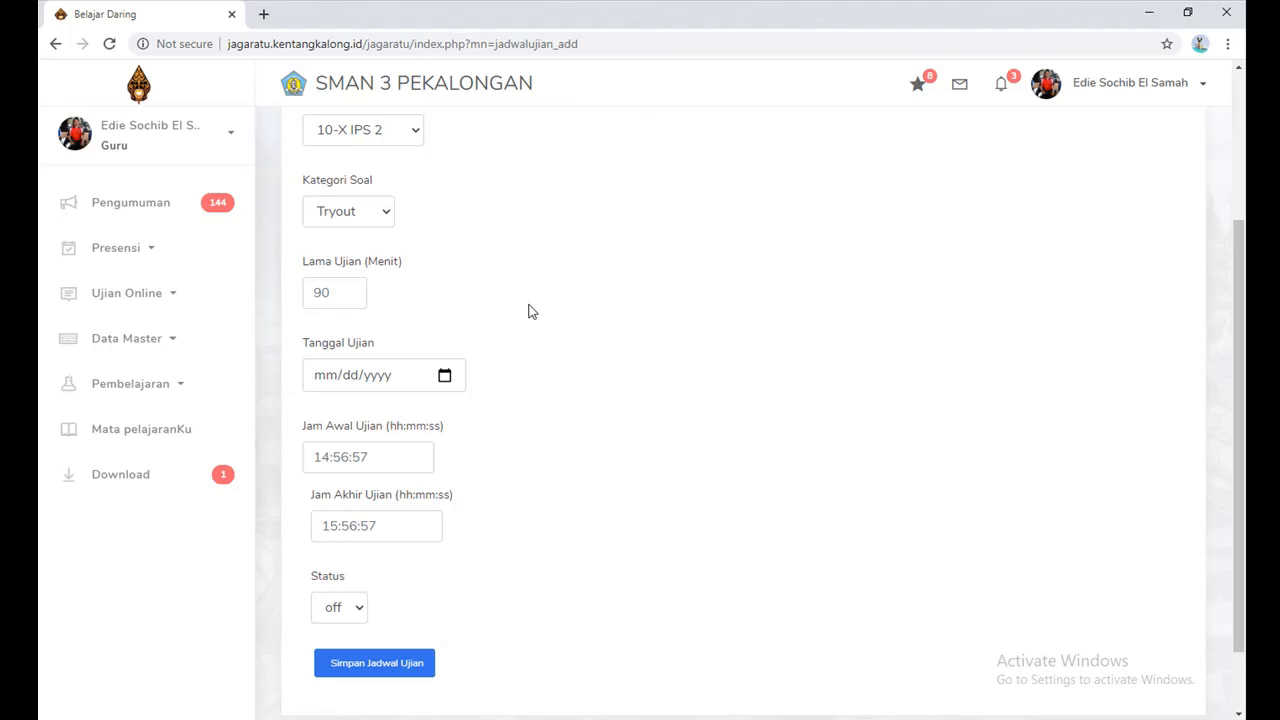
pyautogui.scroll(3, 897, 248)
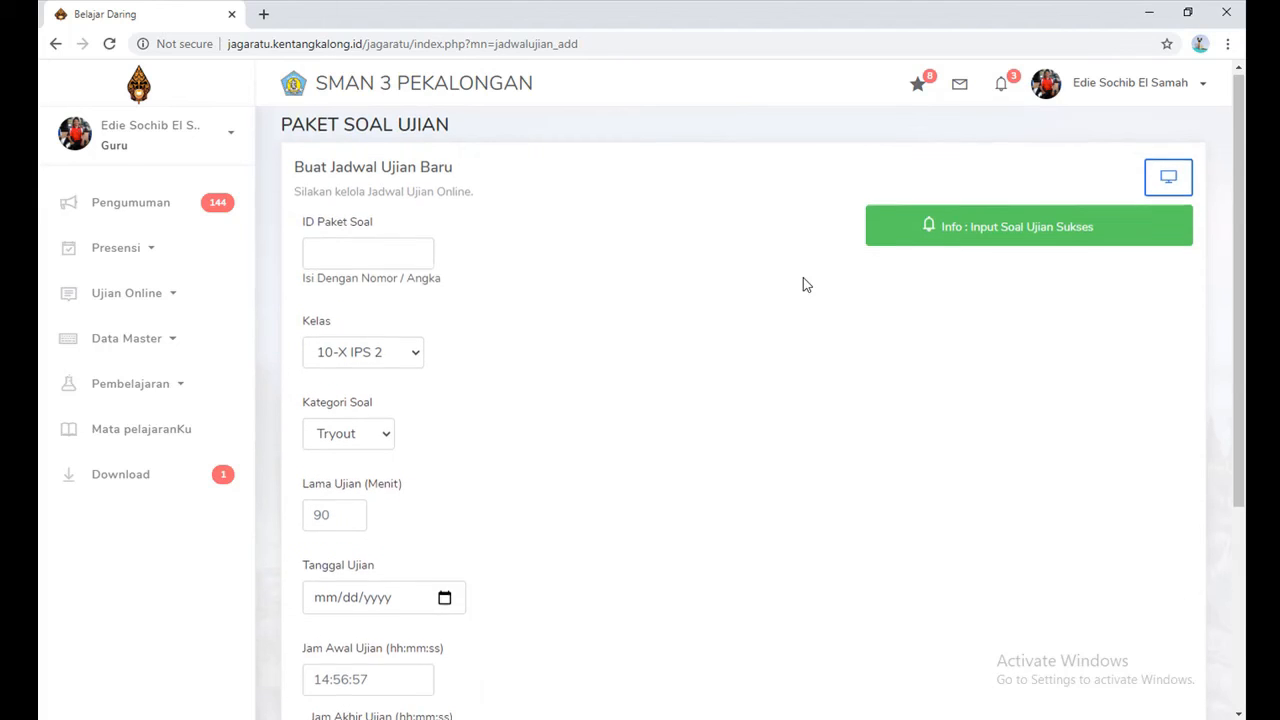
# Step: In the Jadwal Ujian list, view the Pembeda and Kesukaran analyses for the new 10-X IPS 1 exam
pyautogui.click(1169, 180)
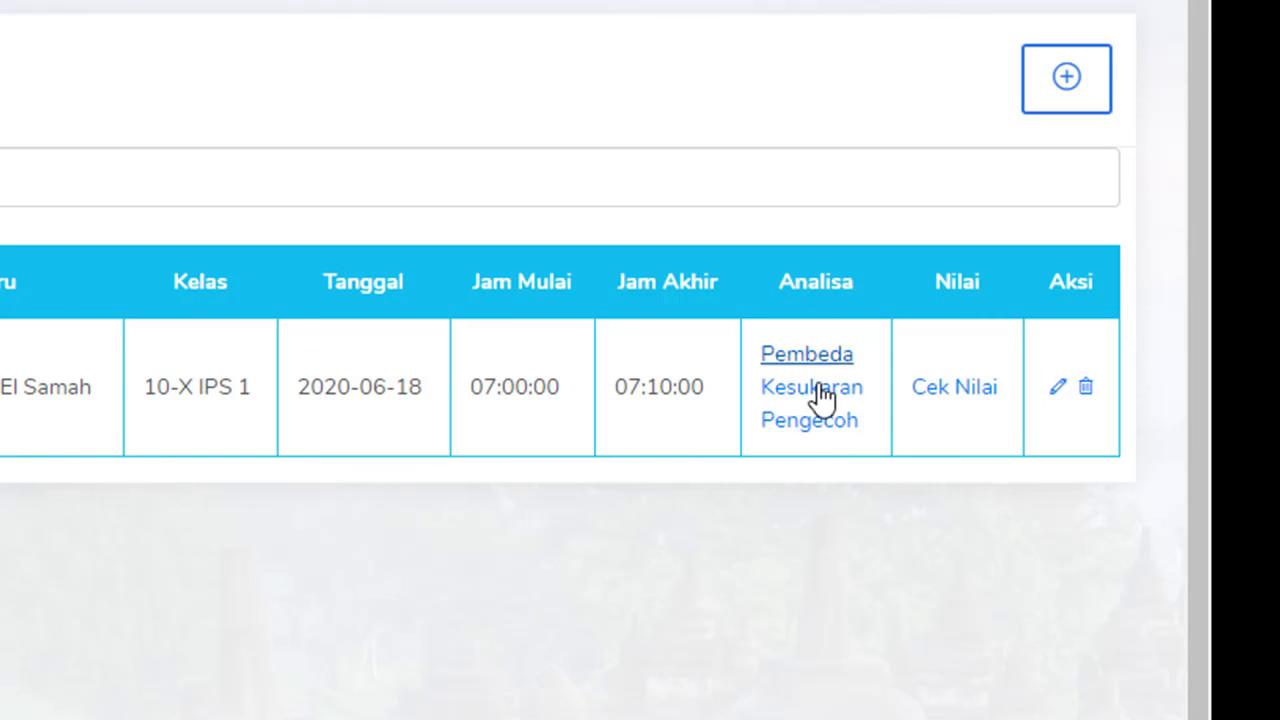
pyautogui.click(812, 362)
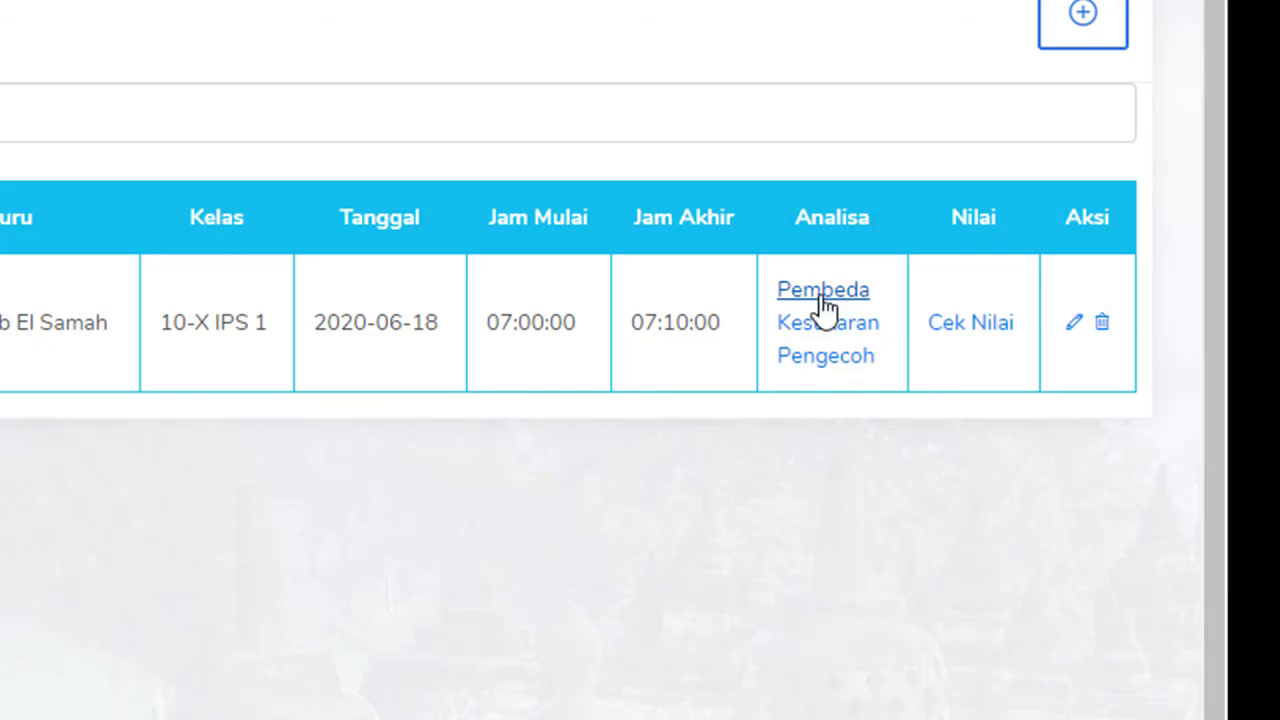
pyautogui.click(845, 325)
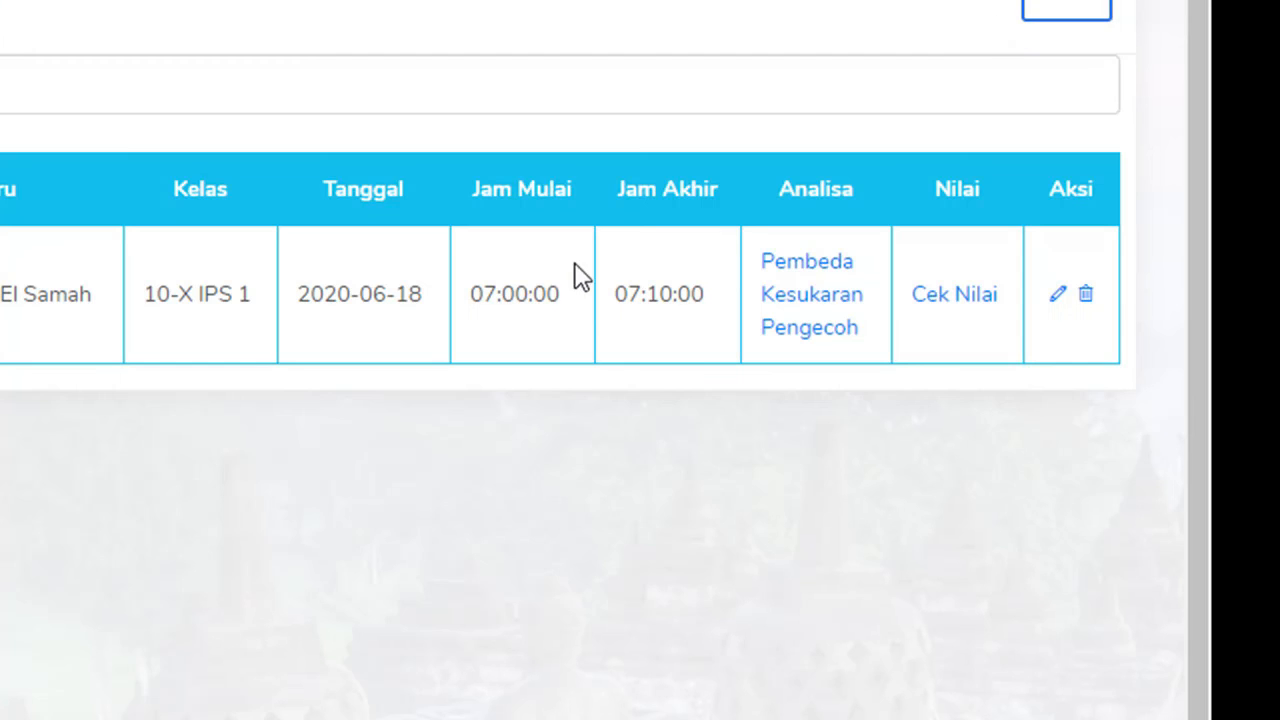
pyautogui.click(840, 343)
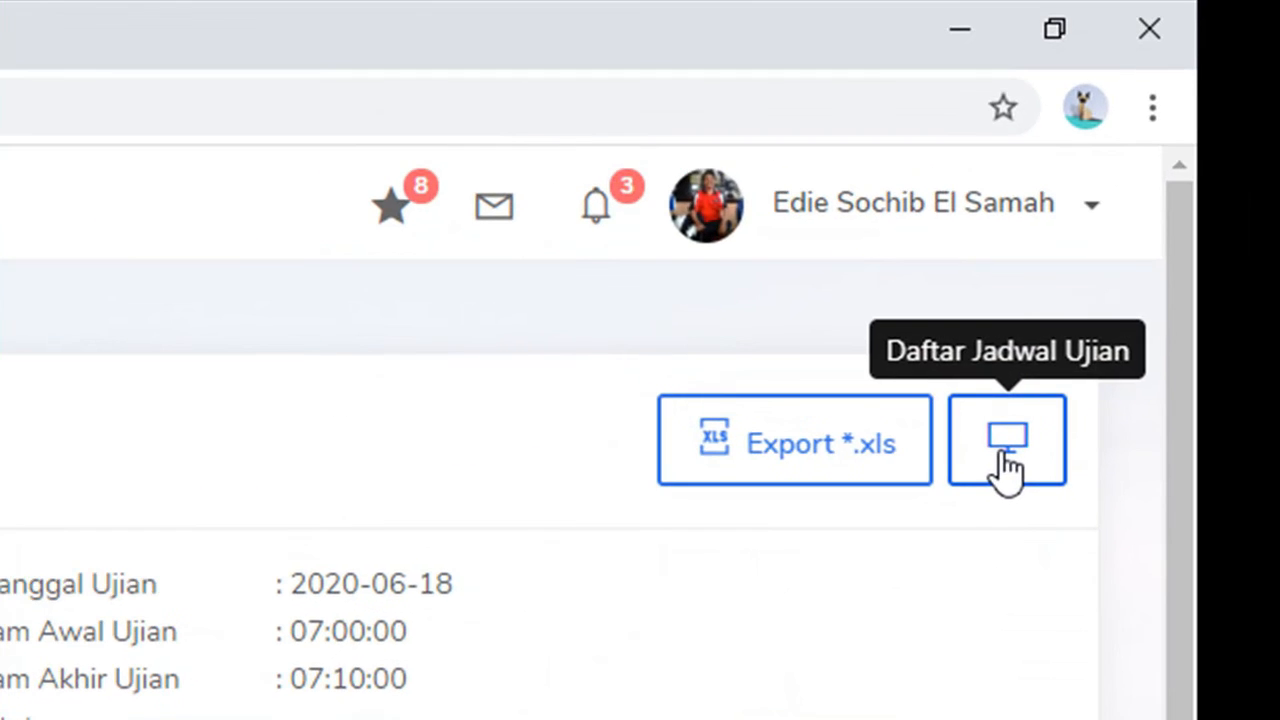
pyautogui.click(1219, 5)
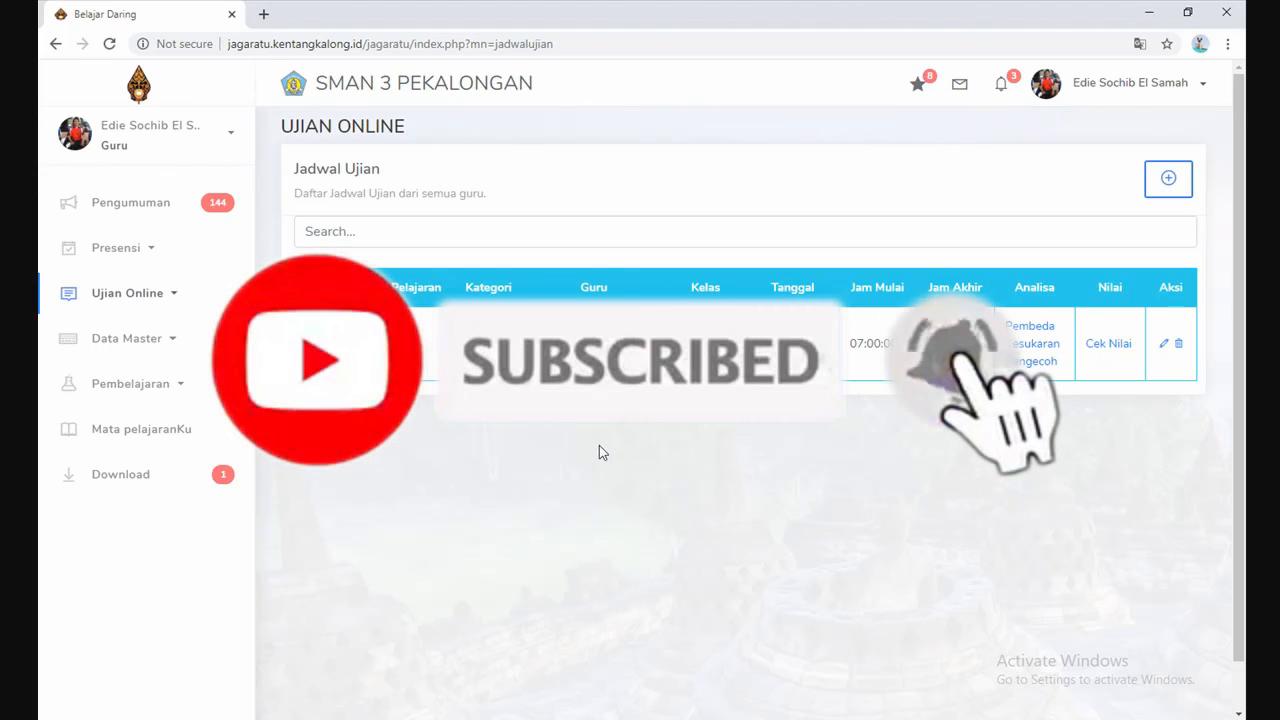
pyautogui.click(174, 300)
pyautogui.click(182, 306)
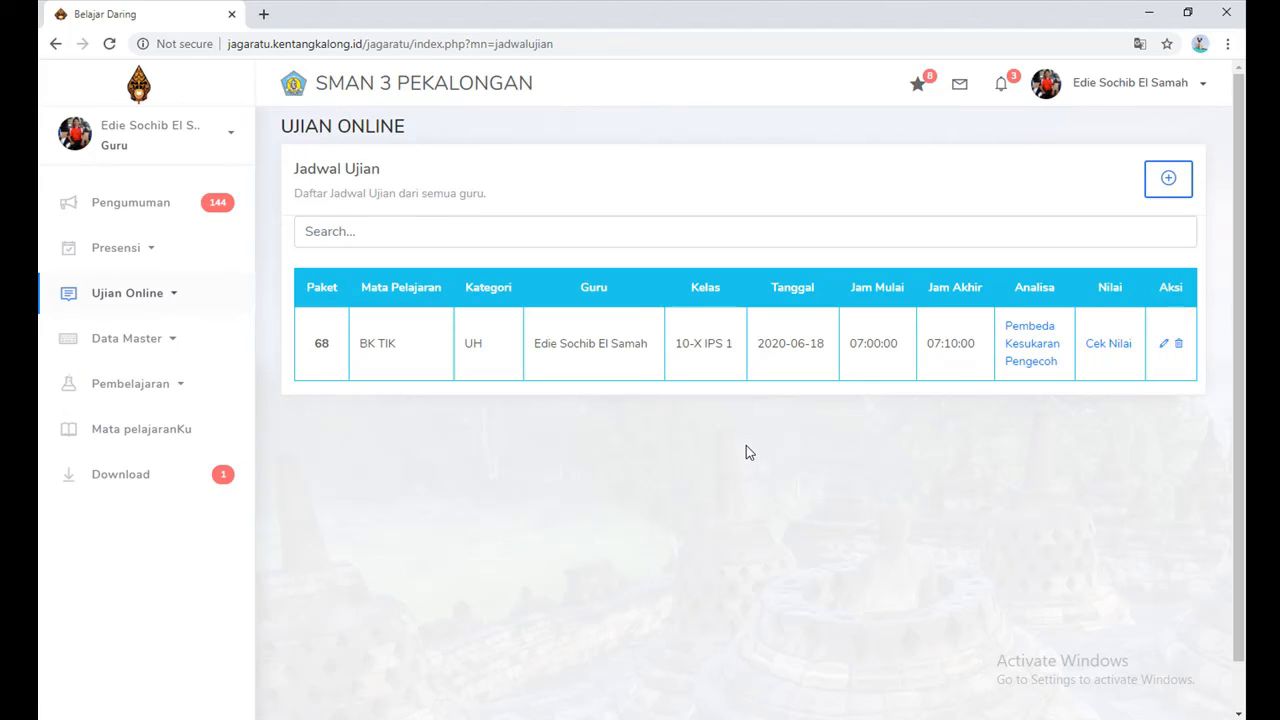